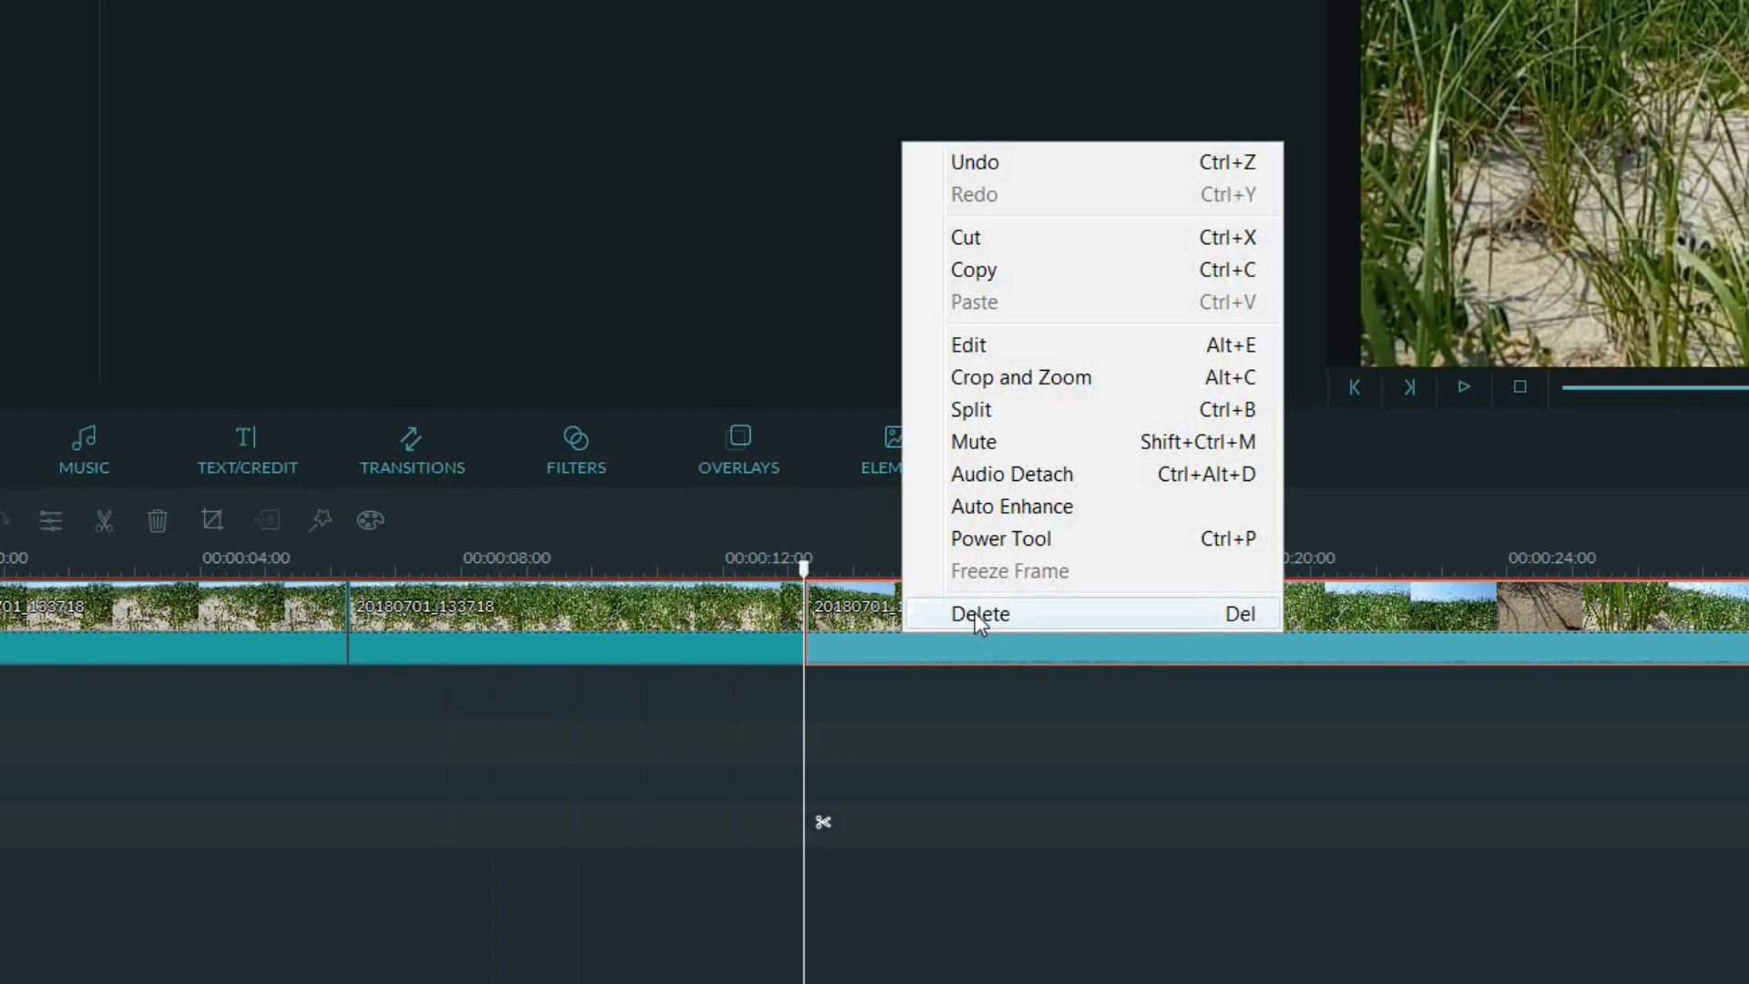
Delete the last and first segments of the split 20180701_133718 clip, keeping only the middle segment on the timeline.
{"action": "left_click", "coordinate": [978, 616]}
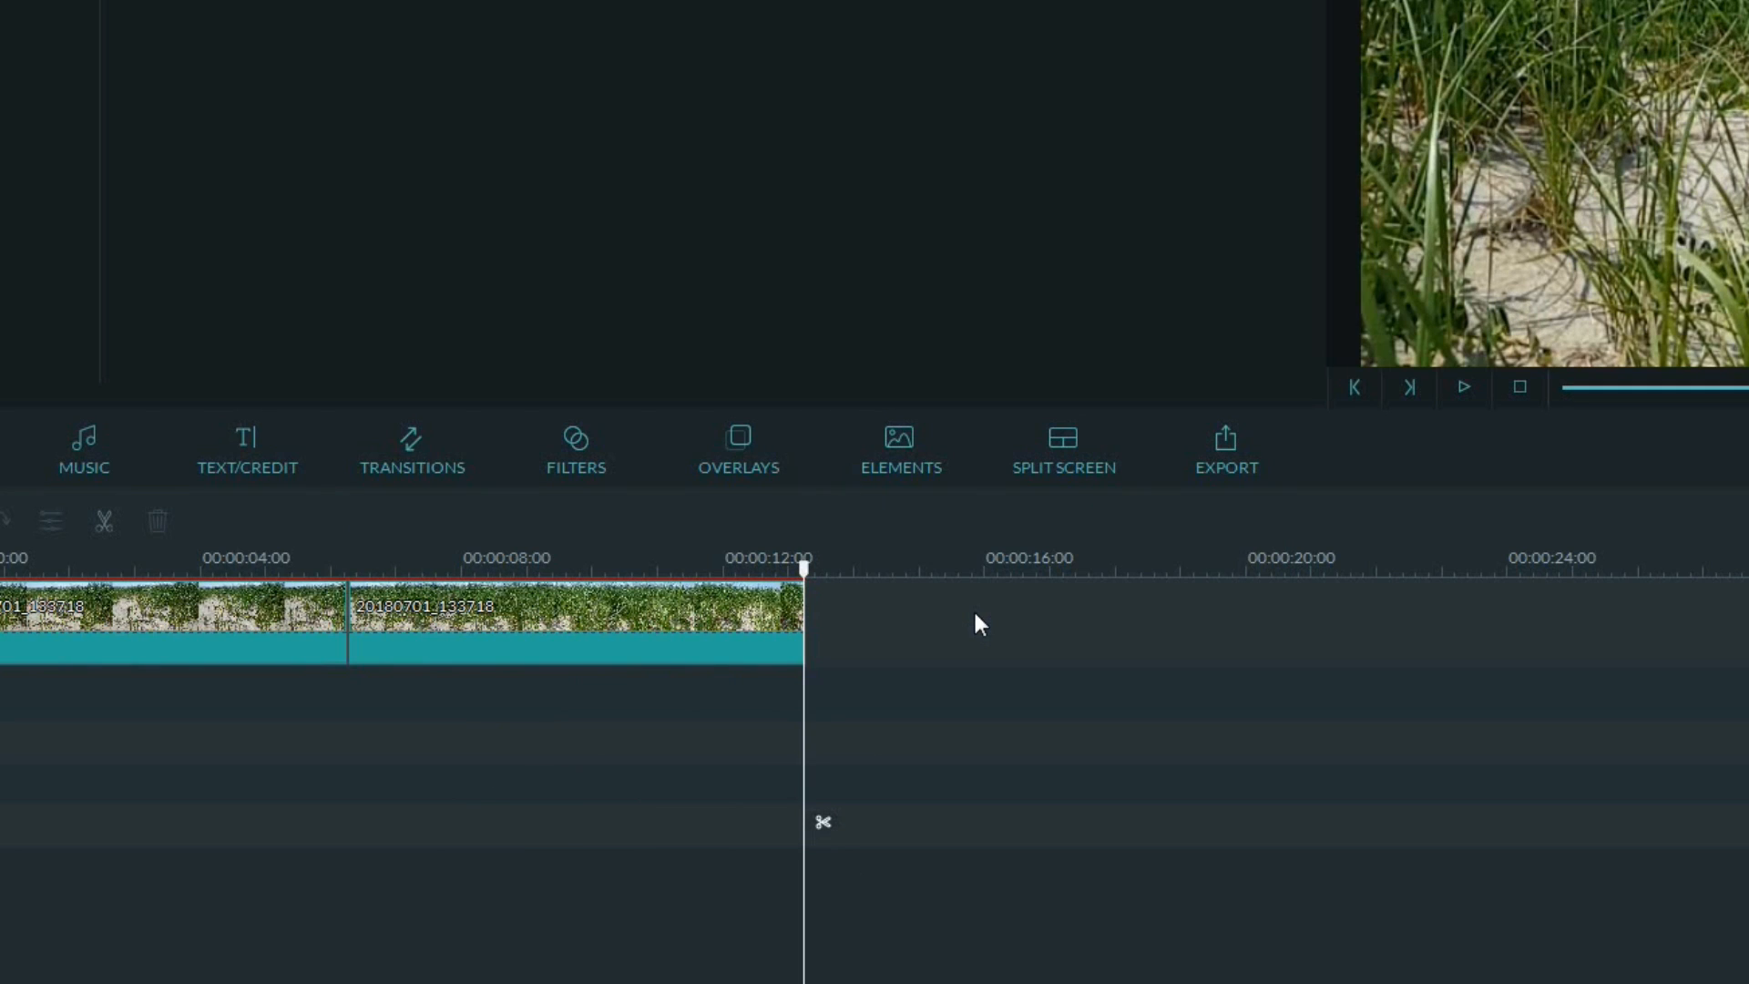
{"action": "left_click", "coordinate": [258, 651]}
{"action": "right_click", "coordinate": [257, 651]}
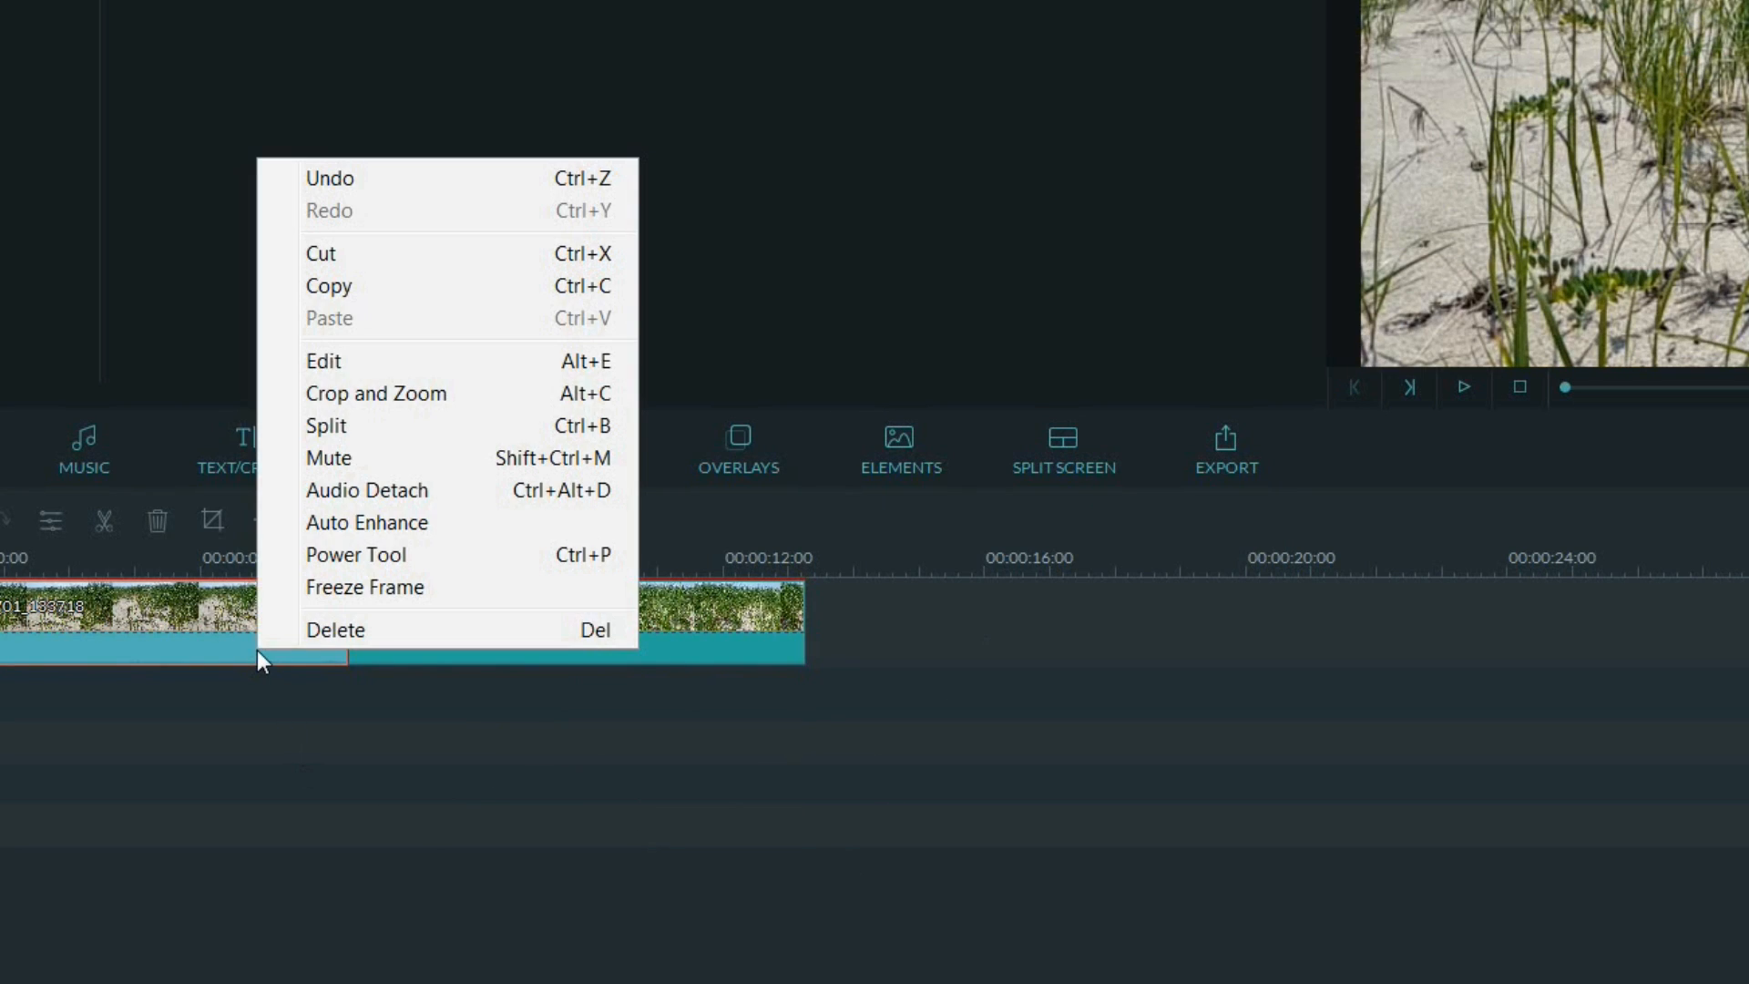
{"action": "left_click", "coordinate": [319, 630]}
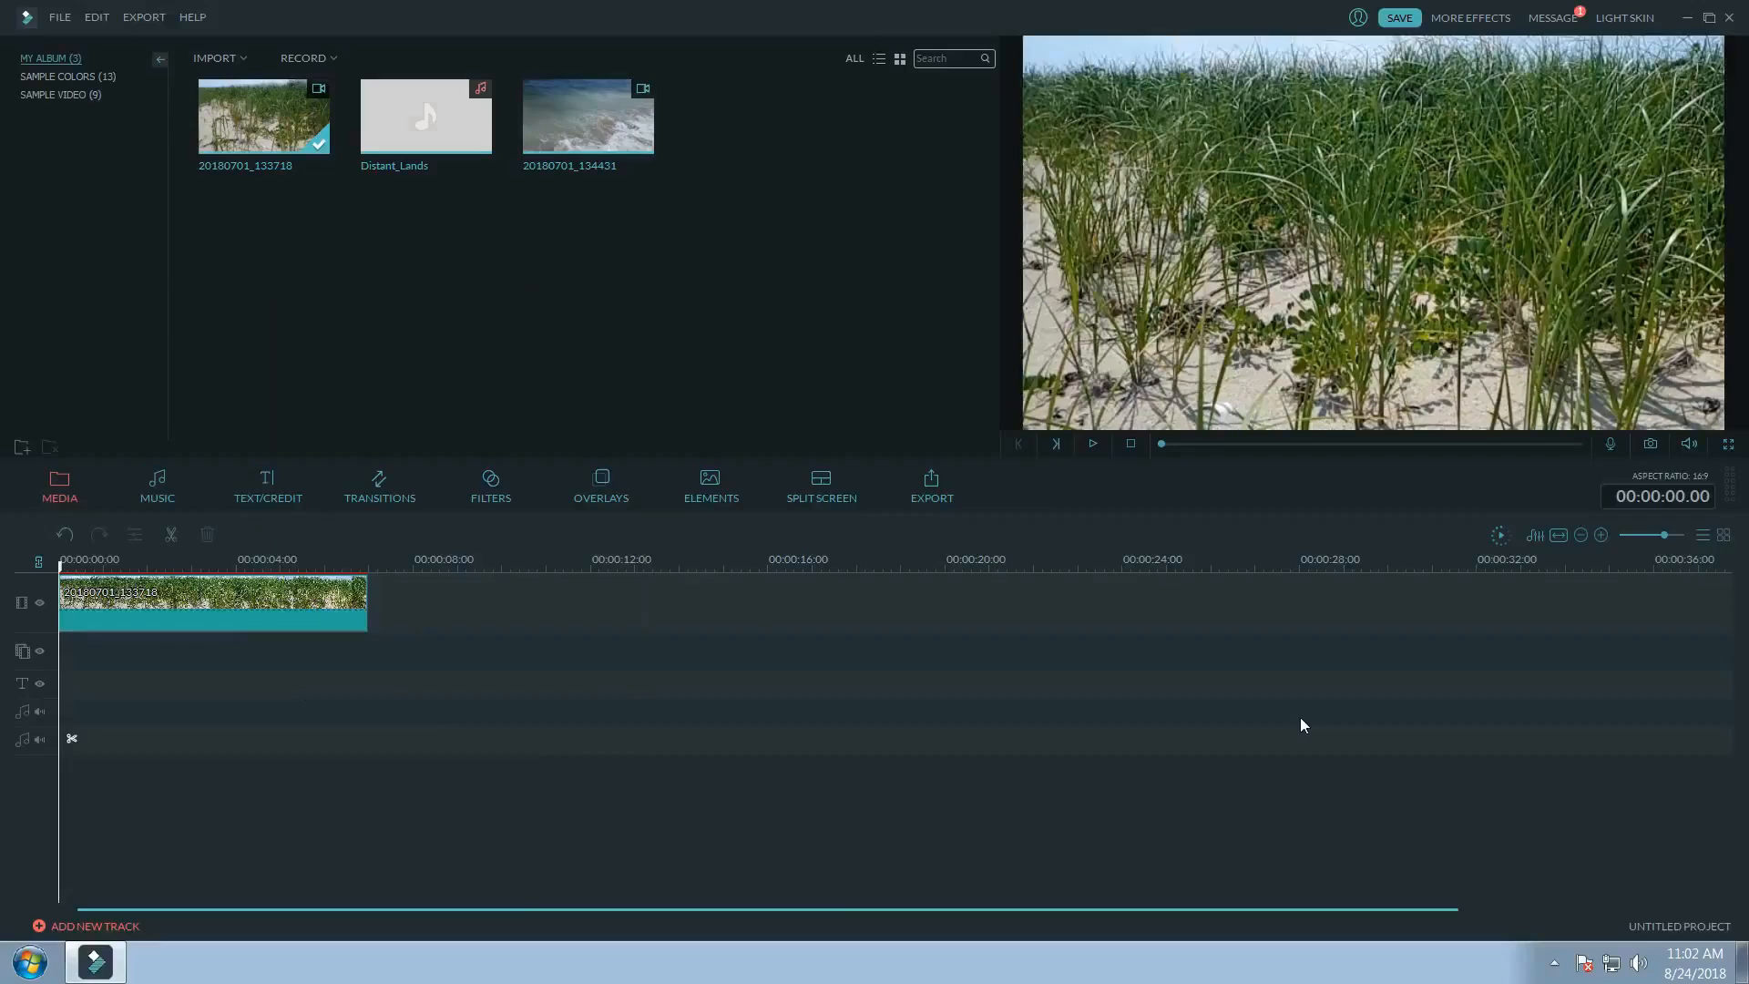
Fit the timeline to the remaining clip, open the clip's video settings and set its speed to 0.500.
{"action": "left_click", "coordinate": [1559, 538]}
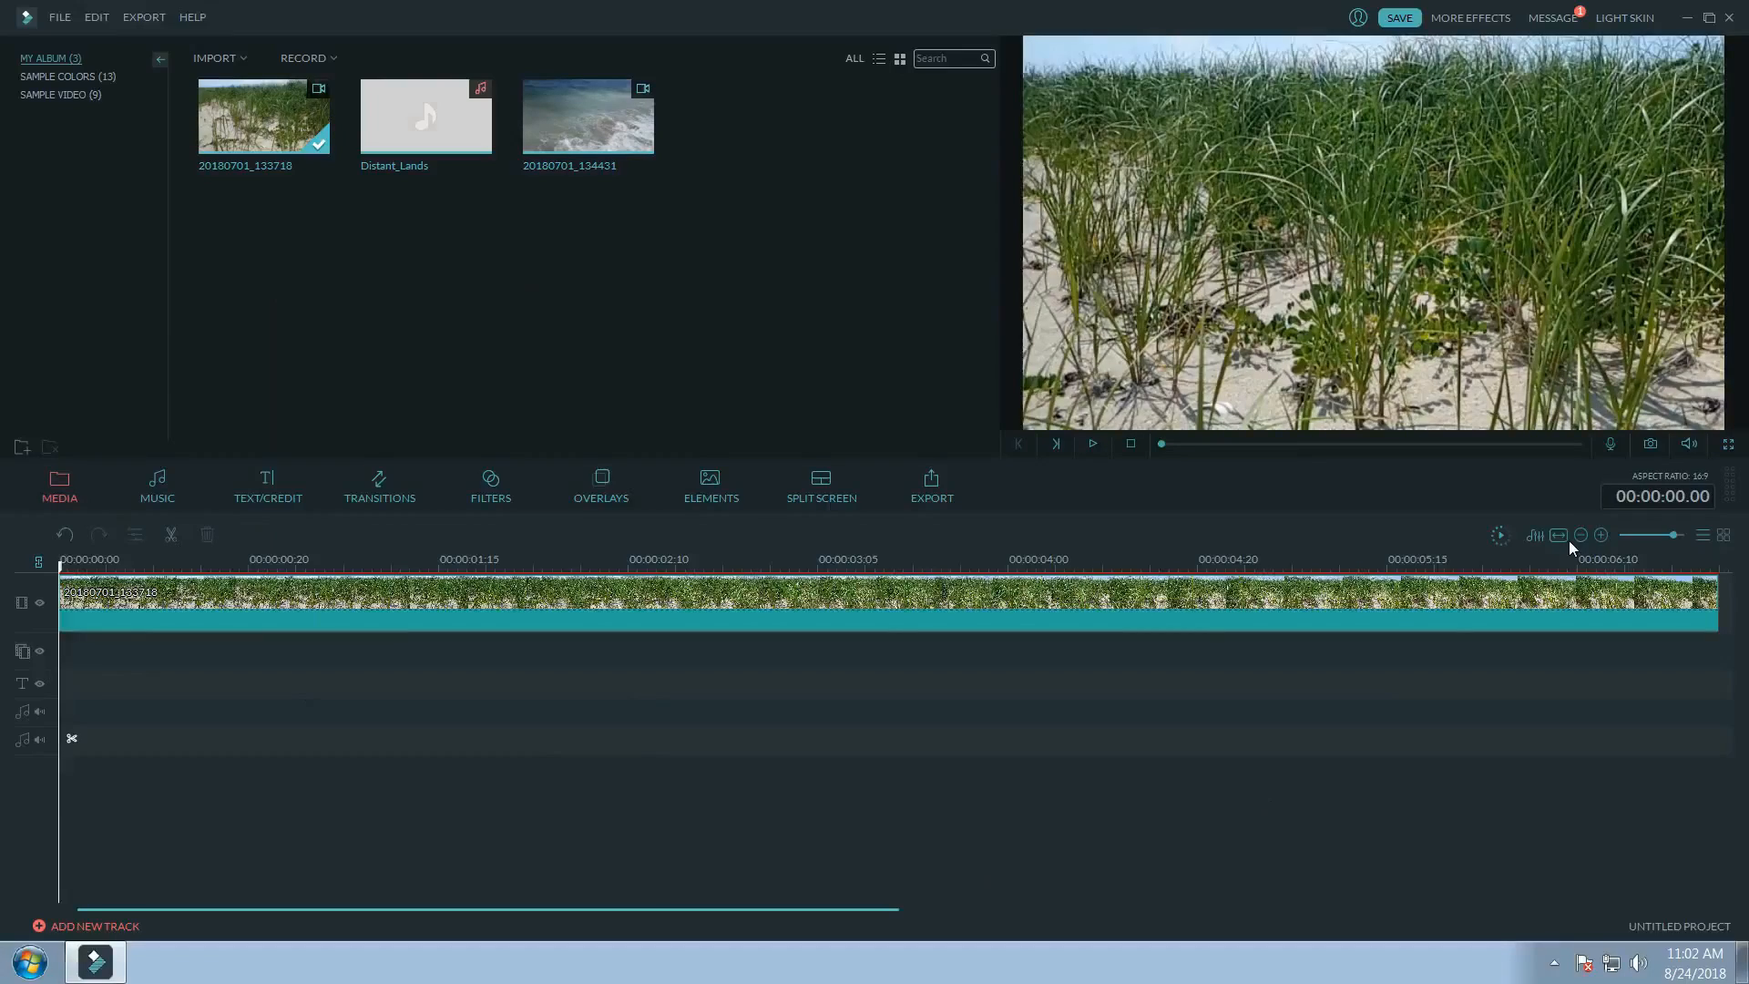
{"action": "double_click", "coordinate": [477, 607]}
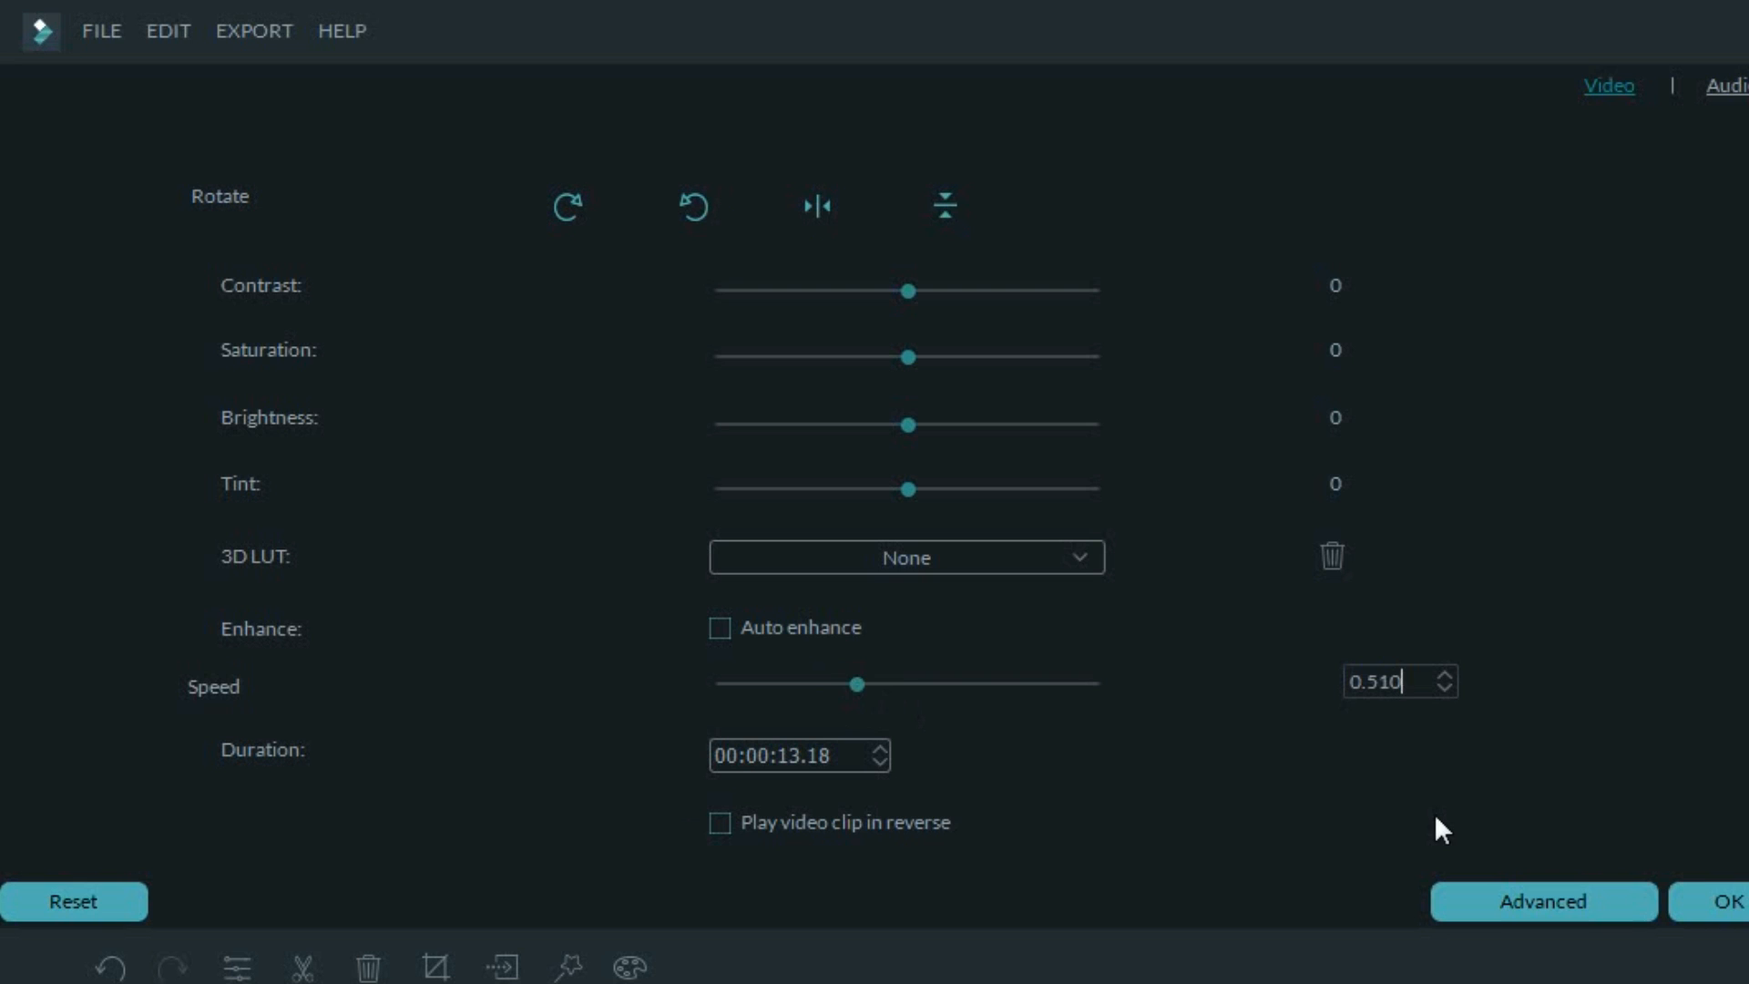
{"action": "key", "text": "BackSpace"}
{"action": "key", "text": "BackSpace"}
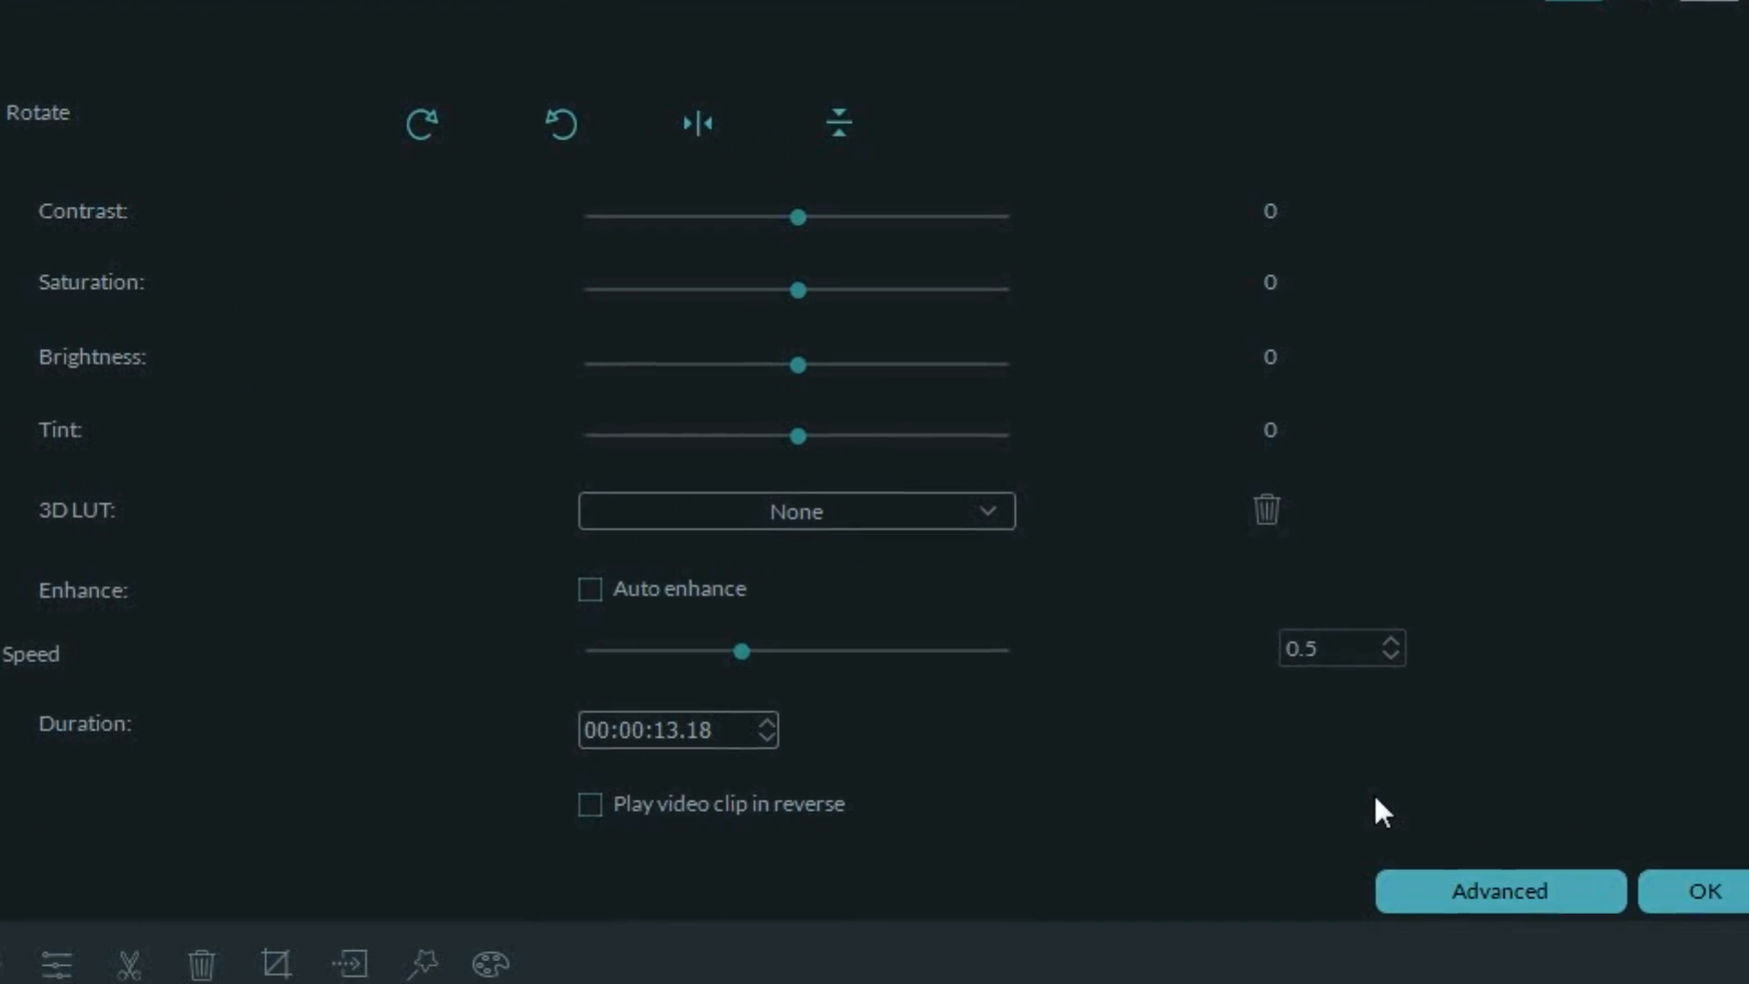
{"action": "key", "text": "Return"}
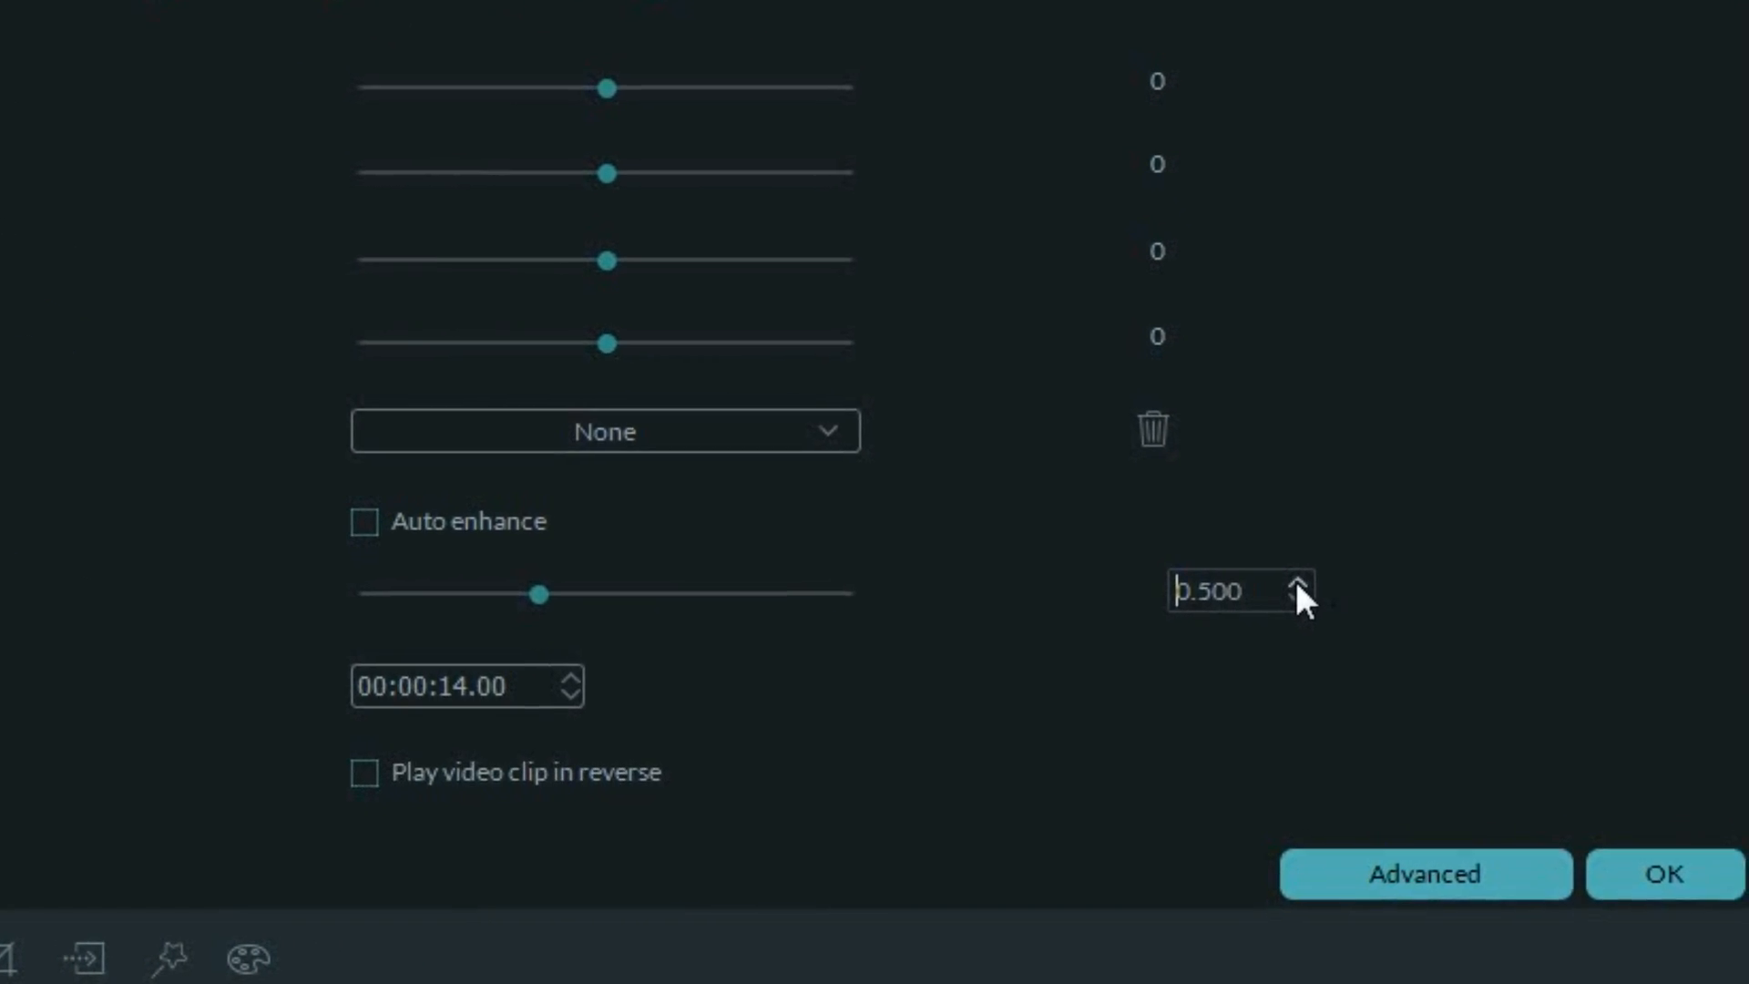
Nudge the clip speed up to 0.503, down to 0.497, and back to 0.500 in small increments.
{"action": "left_click", "coordinate": [1284, 575]}
{"action": "left_click", "coordinate": [1285, 575]}
{"action": "left_click", "coordinate": [1284, 575]}
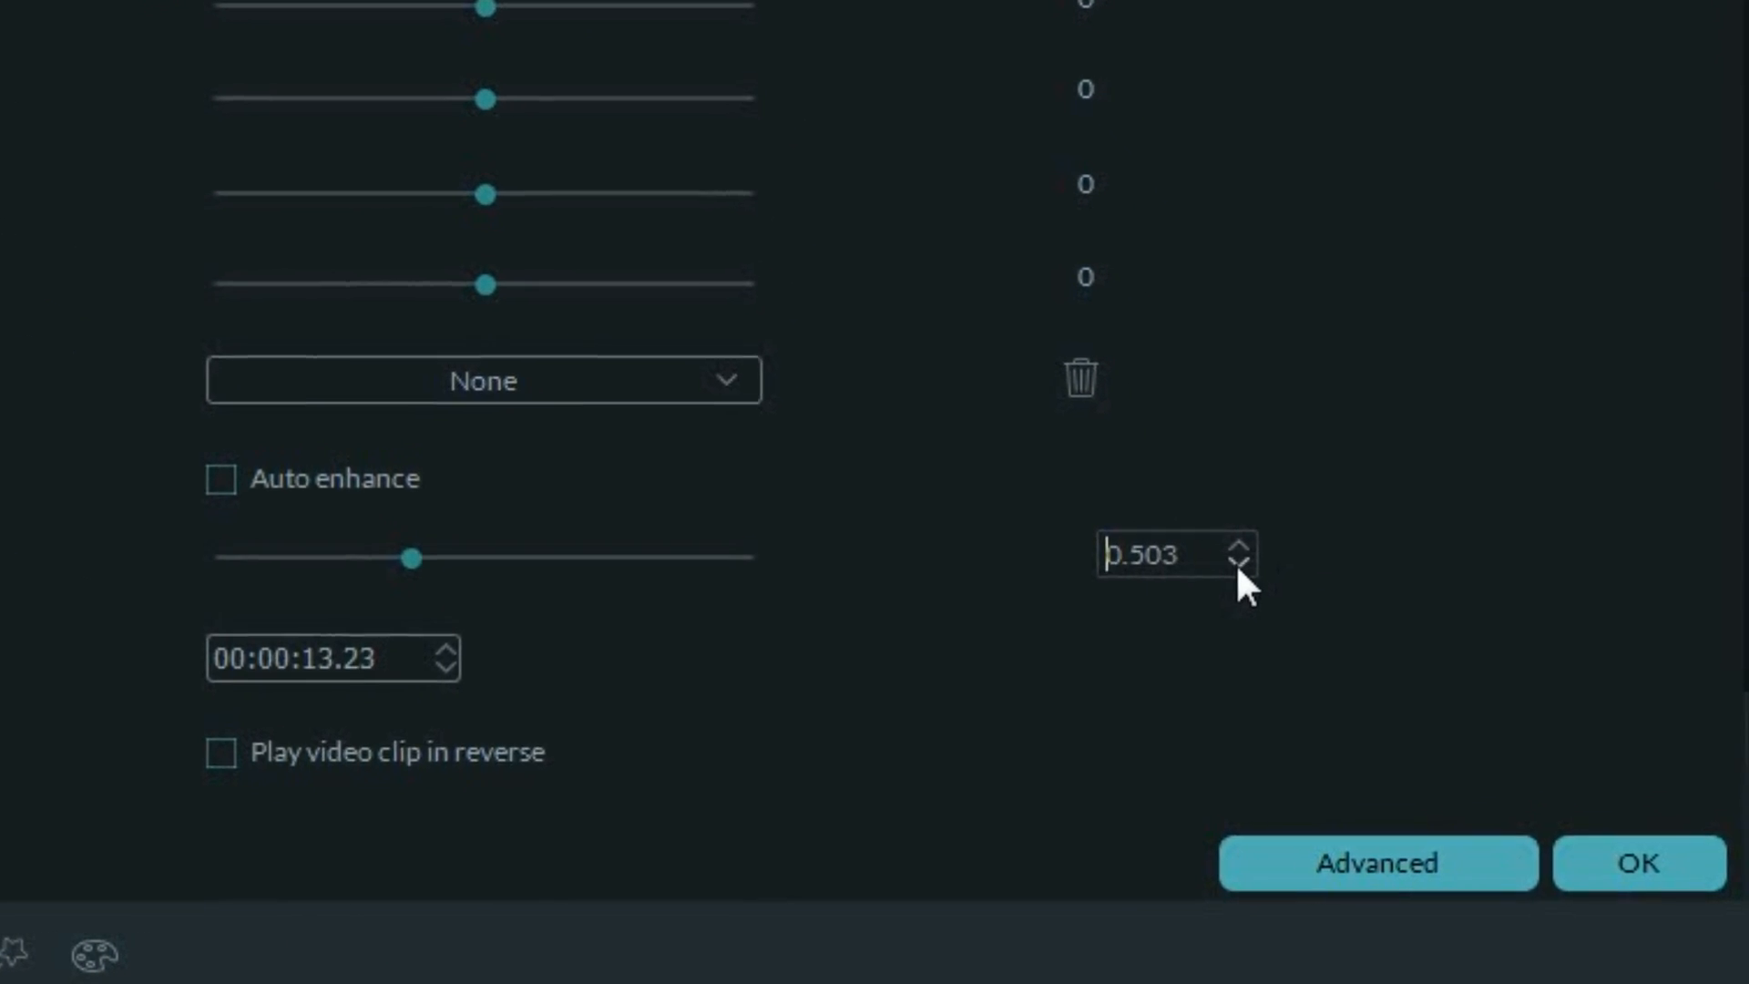
{"action": "left_click", "coordinate": [1284, 593]}
{"action": "left_click", "coordinate": [1222, 553]}
{"action": "left_click", "coordinate": [1221, 553]}
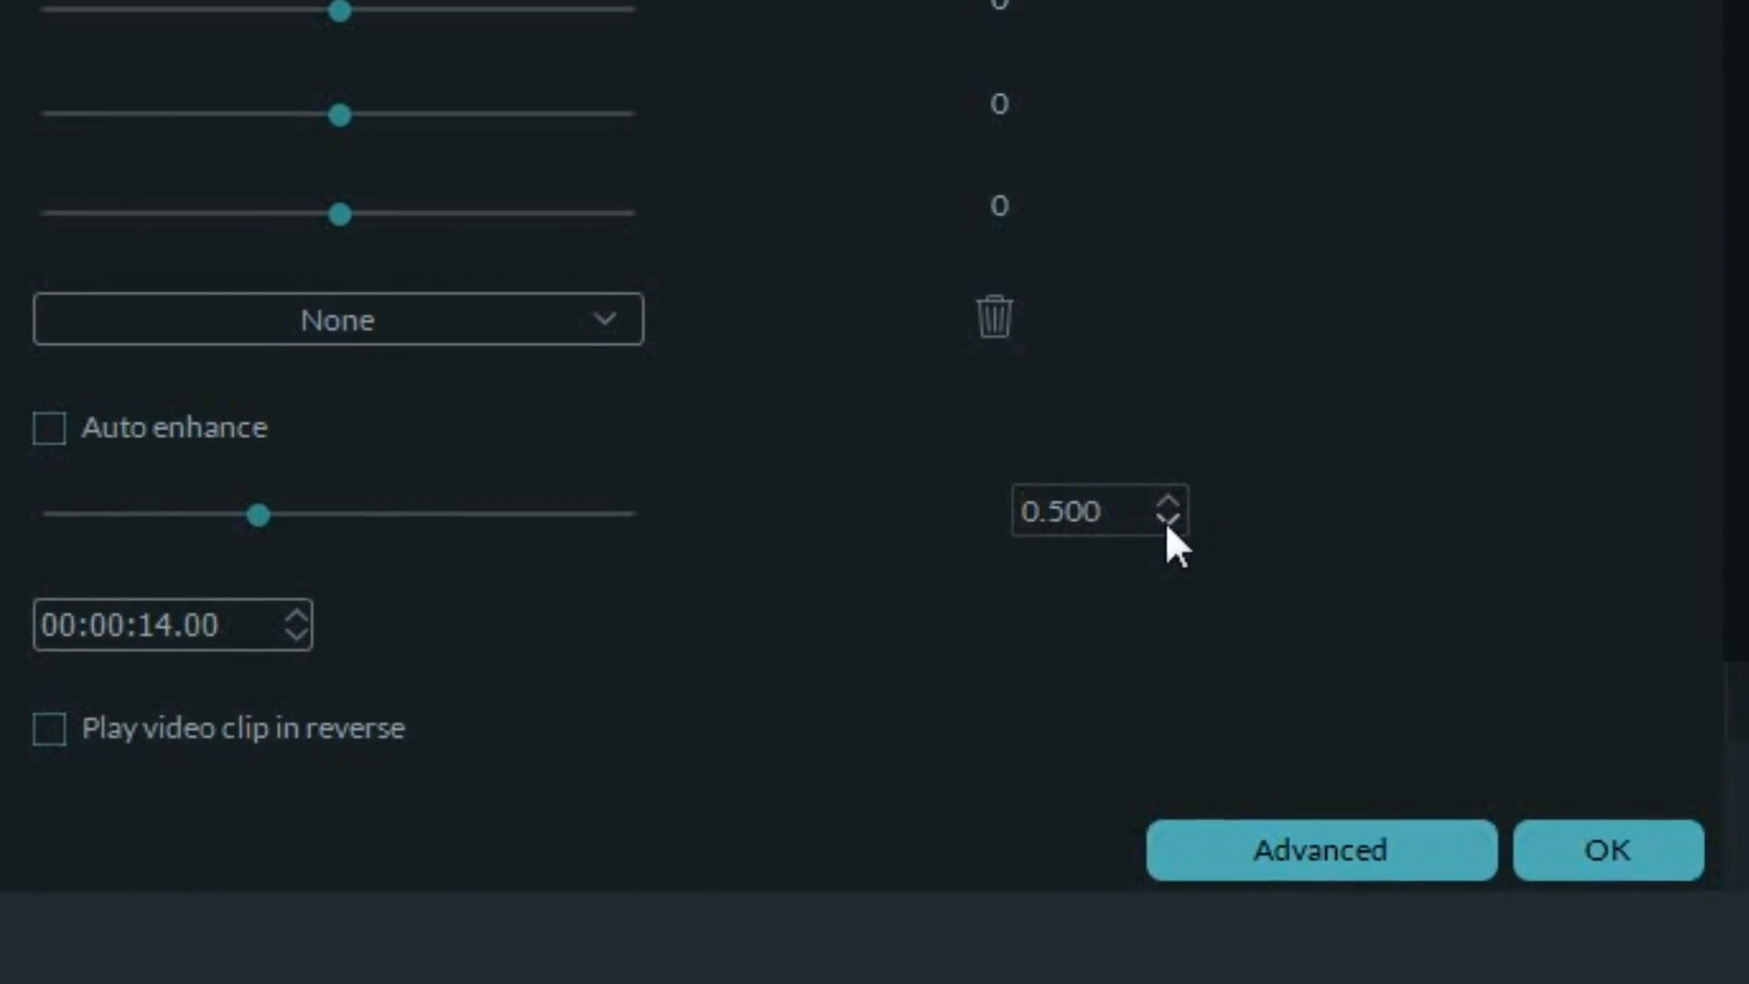
{"action": "left_click", "coordinate": [1148, 507]}
{"action": "left_click", "coordinate": [1147, 507]}
{"action": "left_click", "coordinate": [1147, 507]}
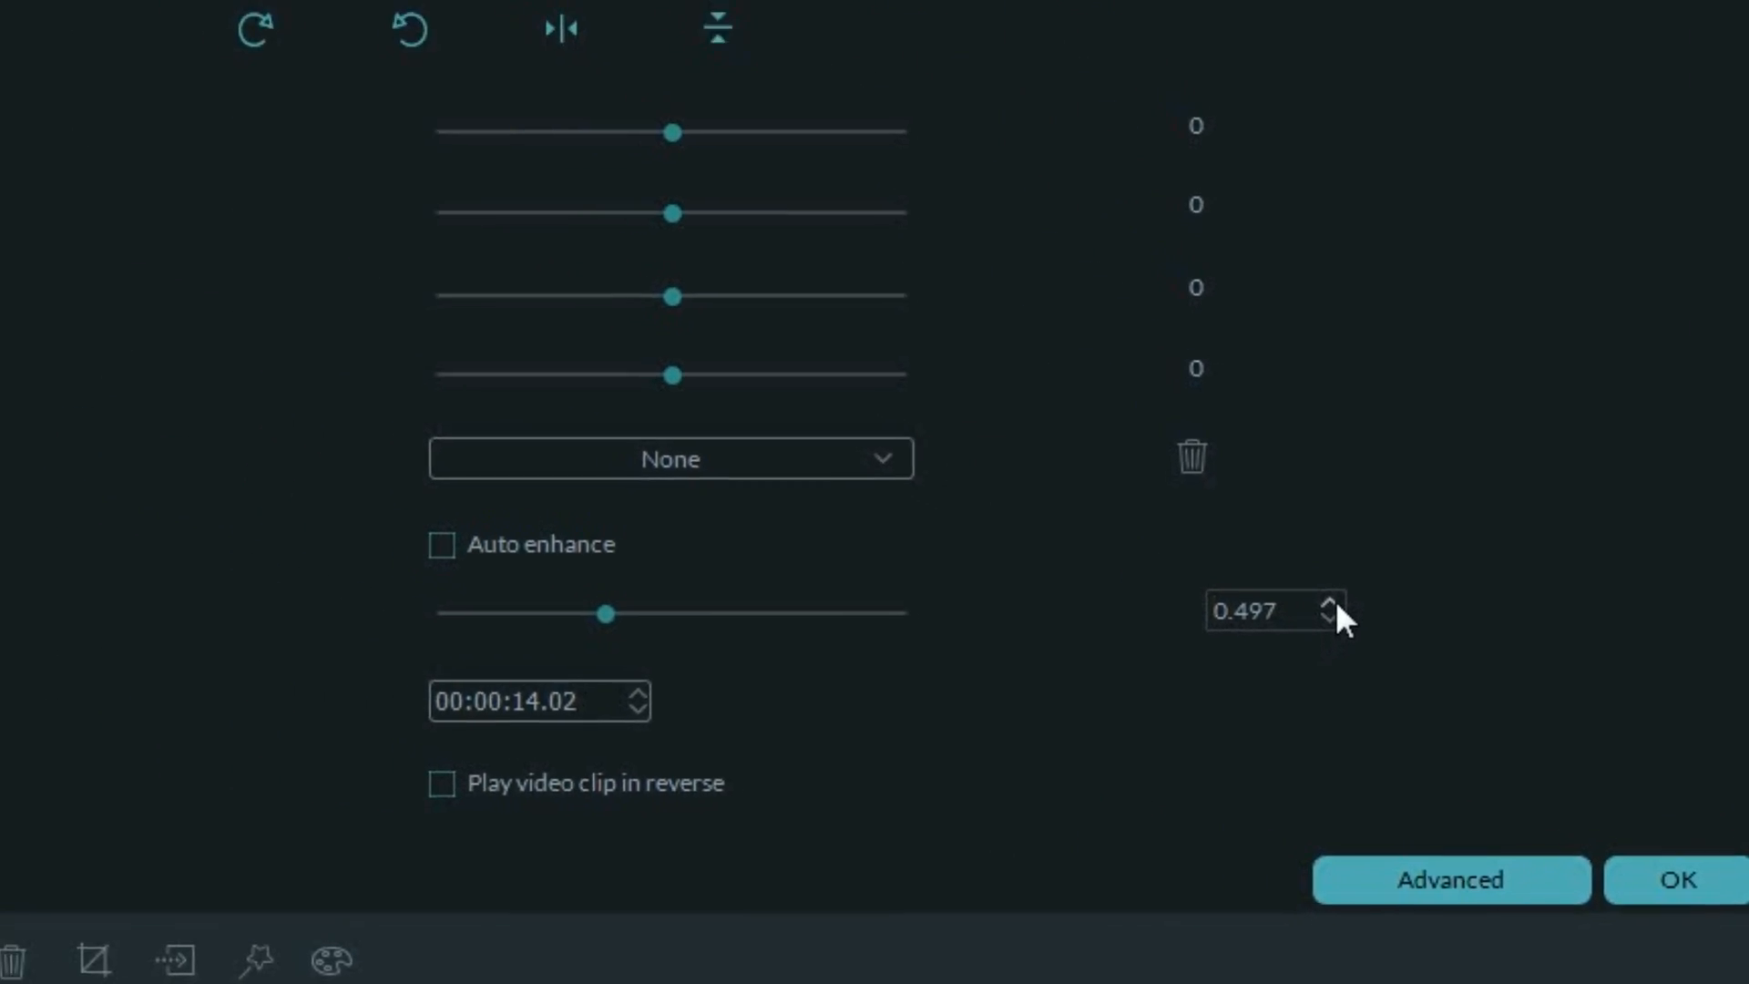
{"action": "left_click", "coordinate": [1329, 604]}
{"action": "left_click", "coordinate": [1329, 604]}
{"action": "left_click", "coordinate": [1329, 604]}
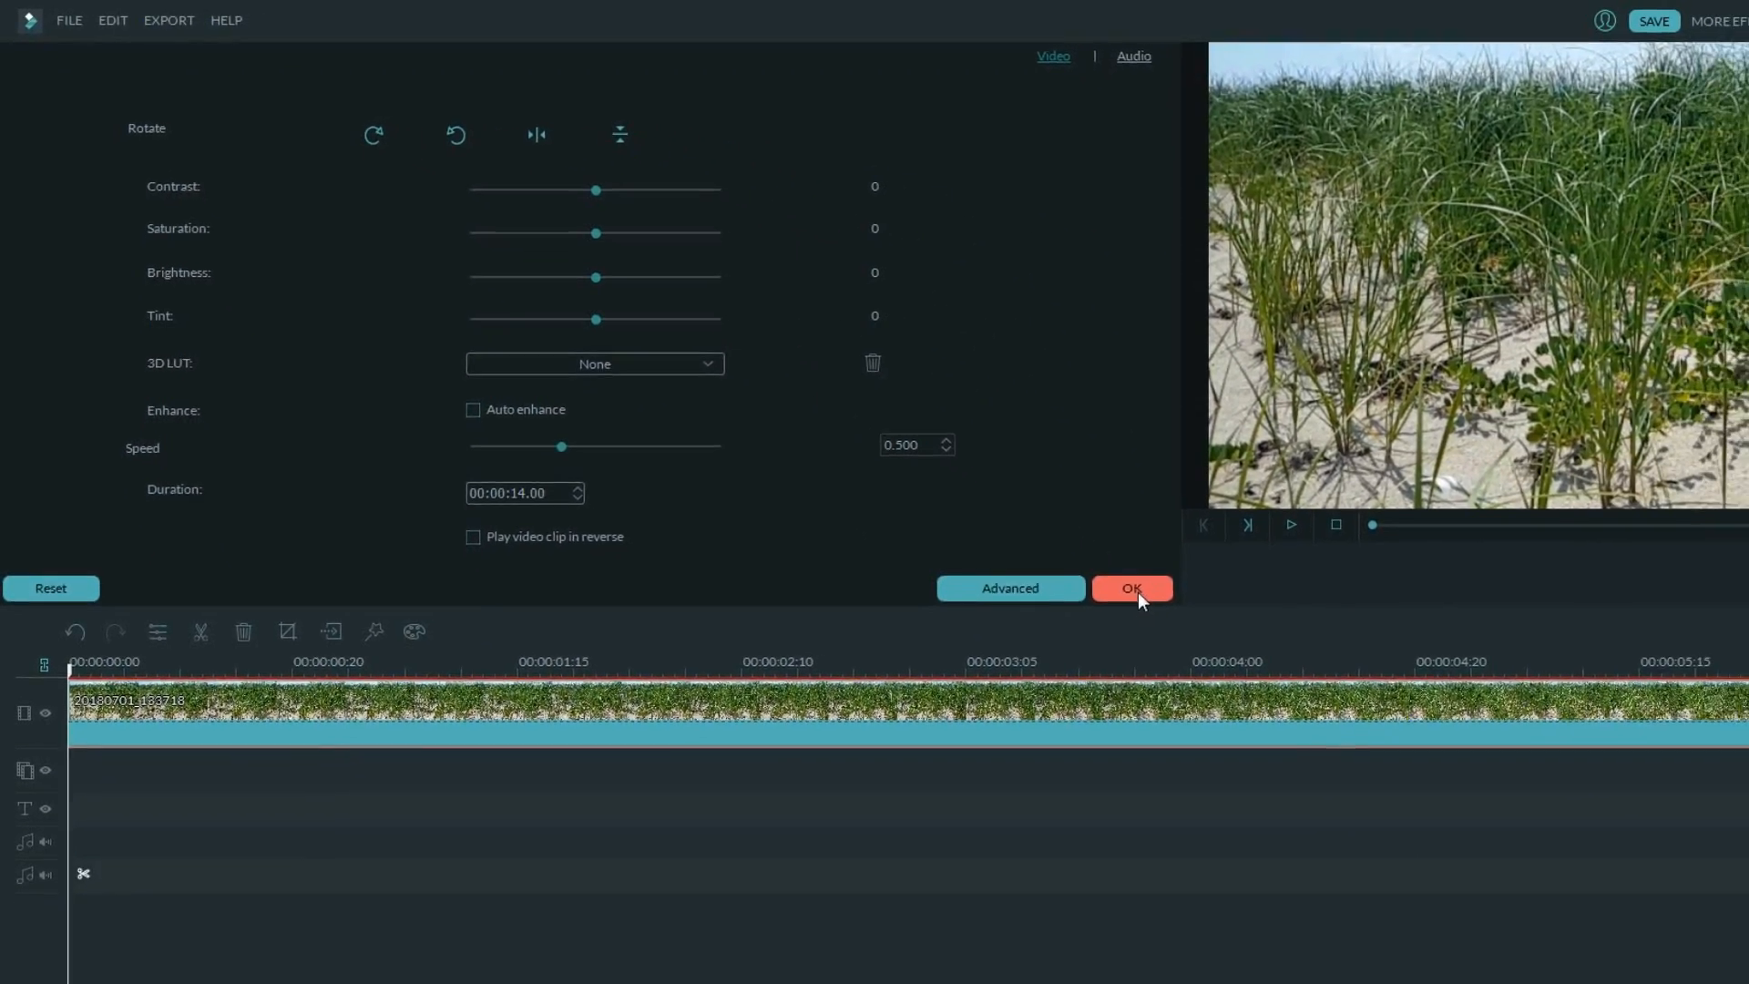
Accept the clip's speed settings and render the timeline.
{"action": "left_click", "coordinate": [1468, 765]}
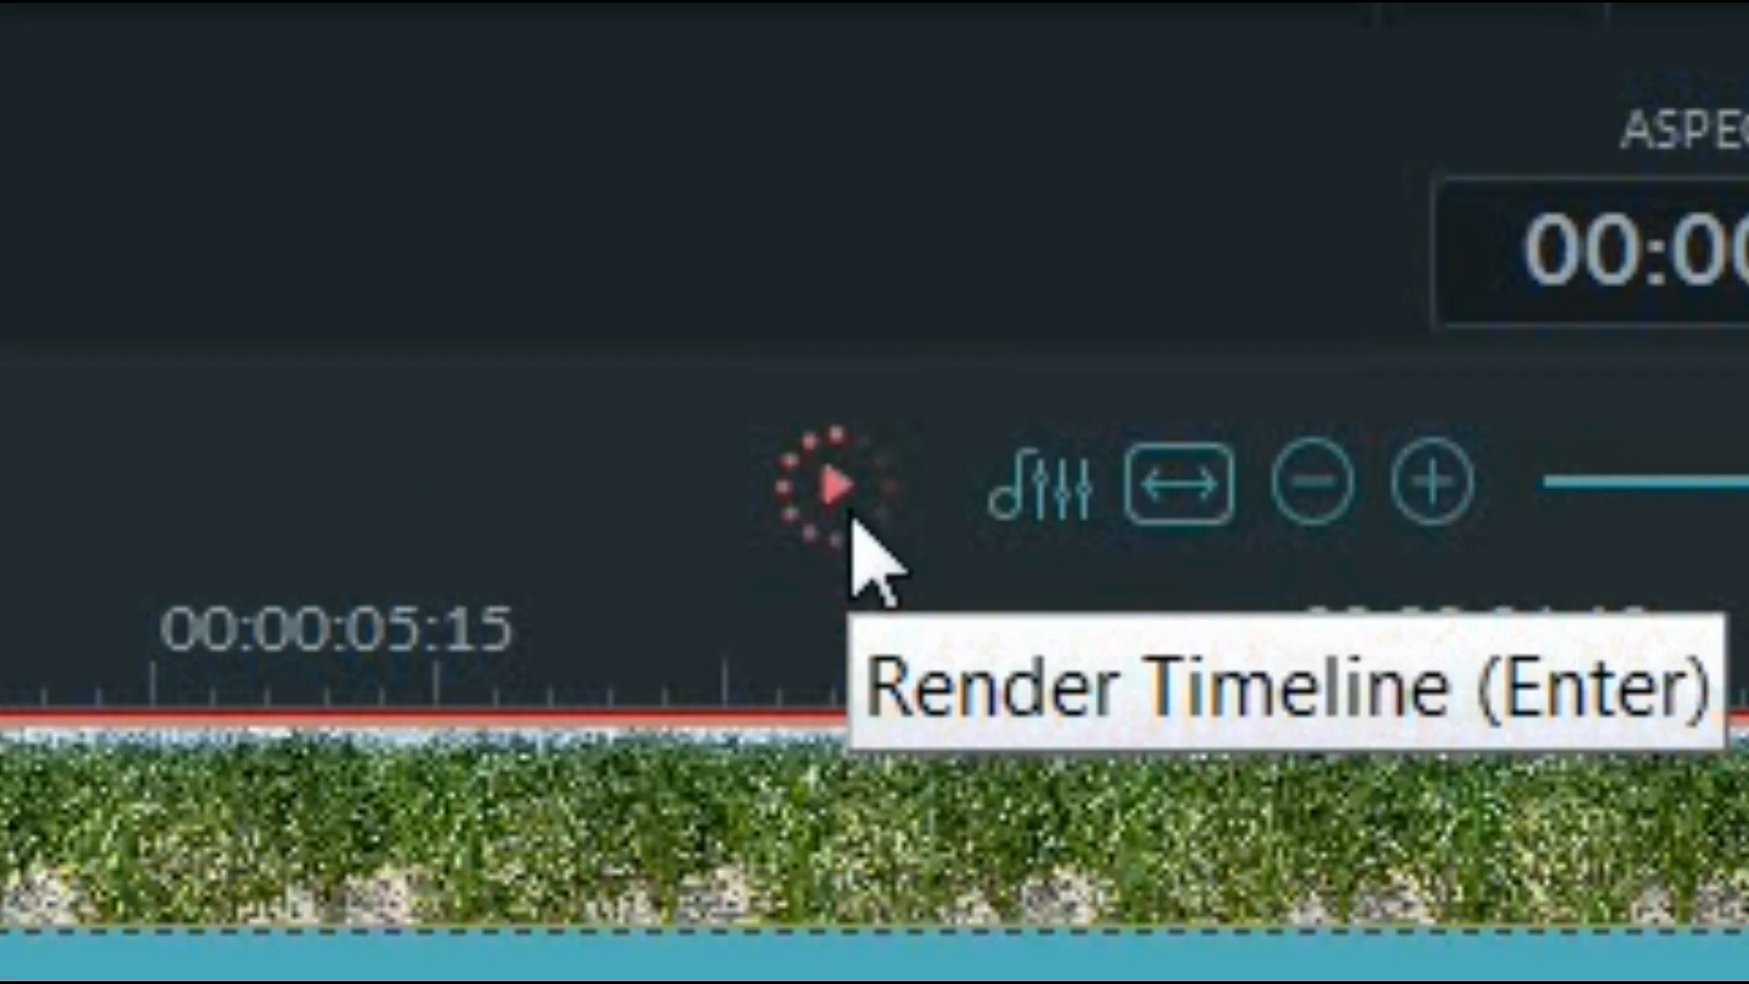
{"action": "left_click", "coordinate": [853, 522]}
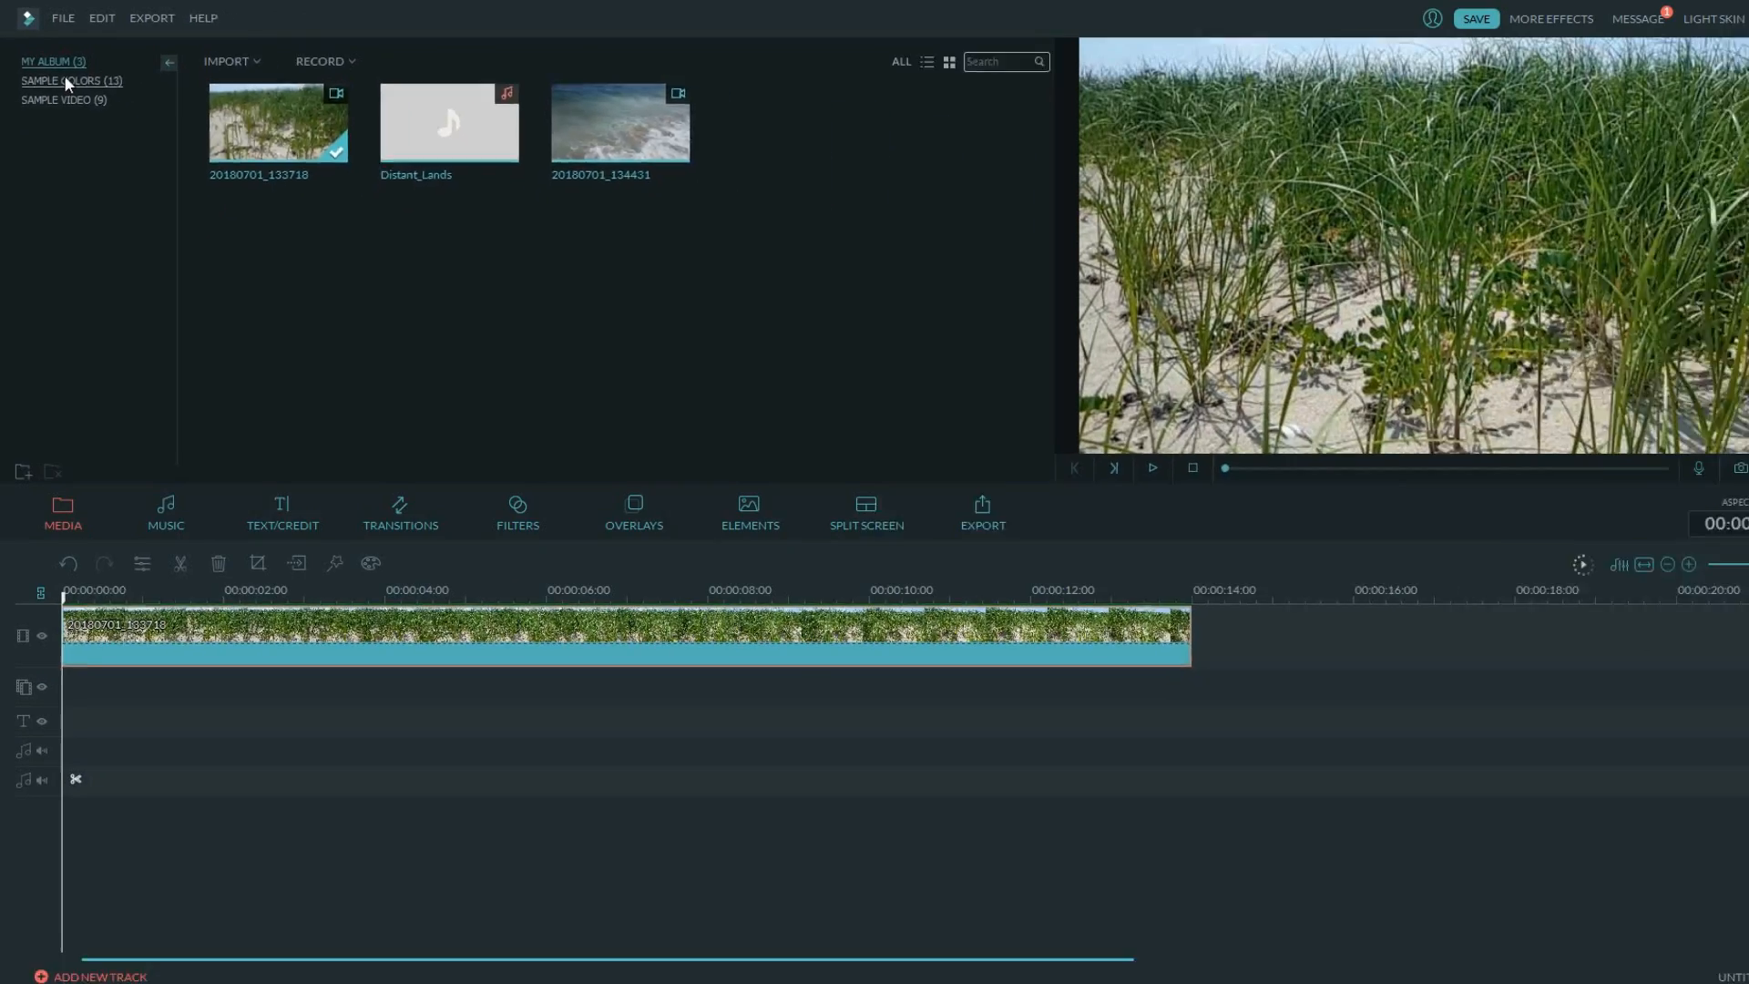
Place the White sample color directly after the beach grass clip and shorten it to about 2 seconds.
{"action": "left_click", "coordinate": [66, 80]}
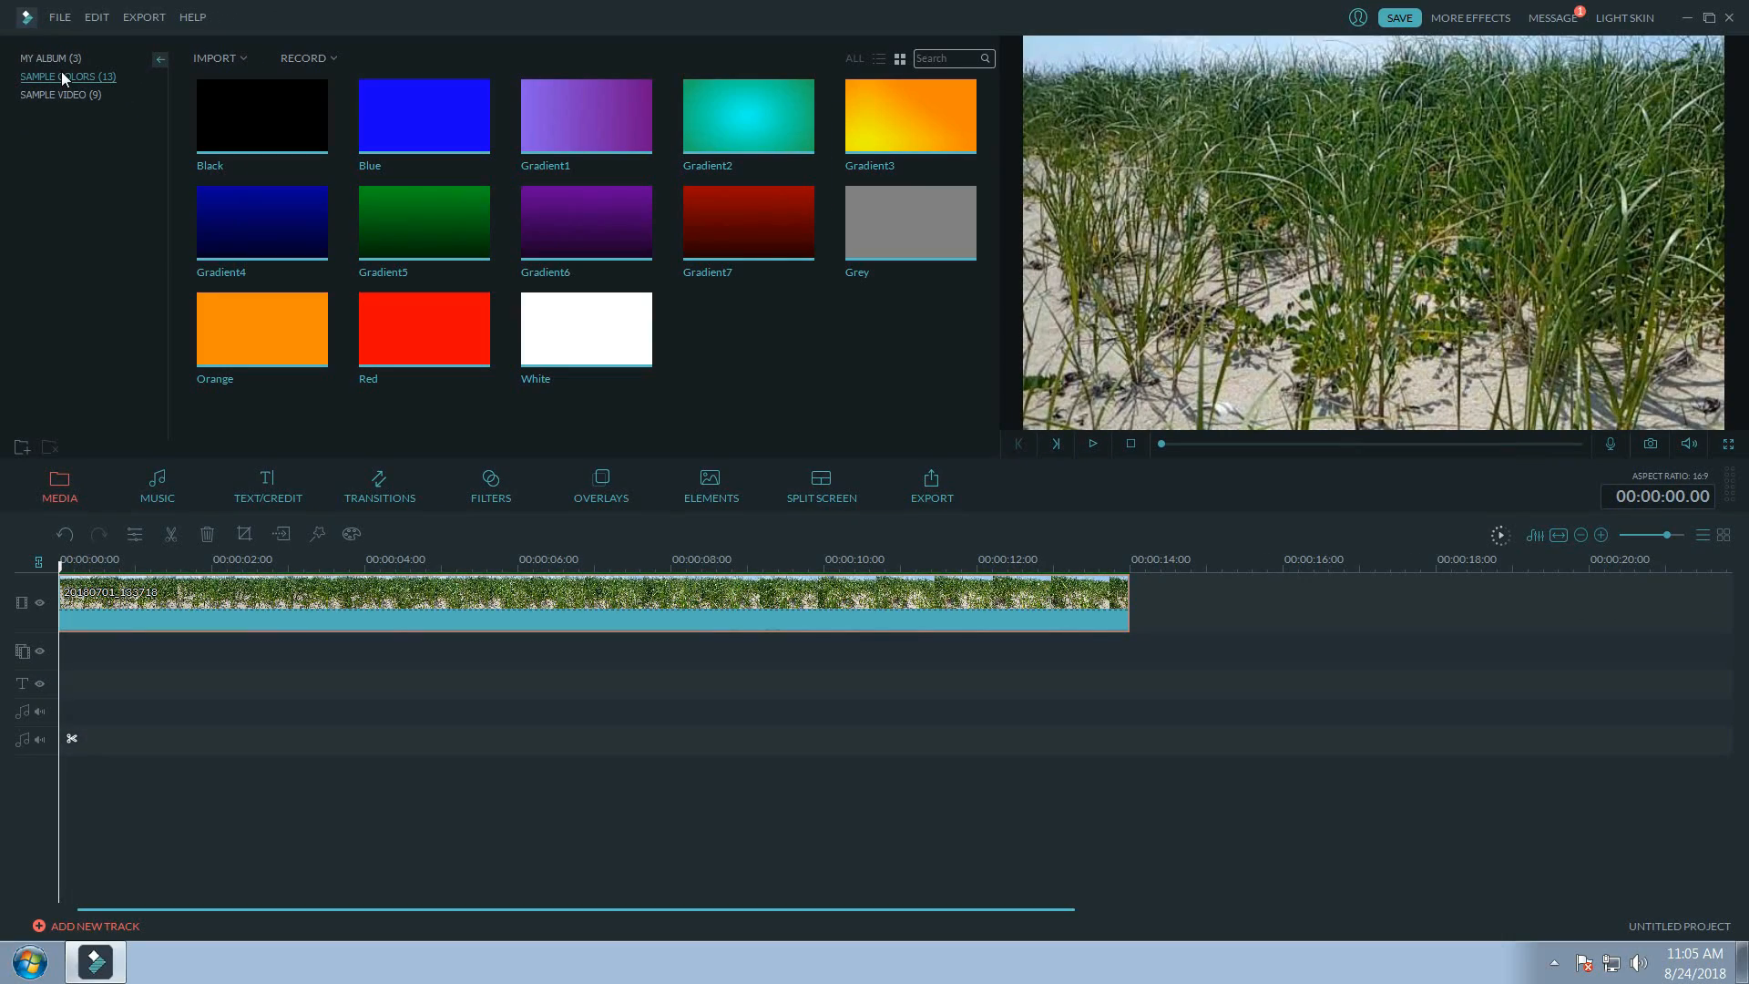
{"action": "mouse_move", "coordinate": [569, 330]}
{"action": "left_click_drag", "start_coordinate": [558, 333], "coordinate": [1142, 589]}
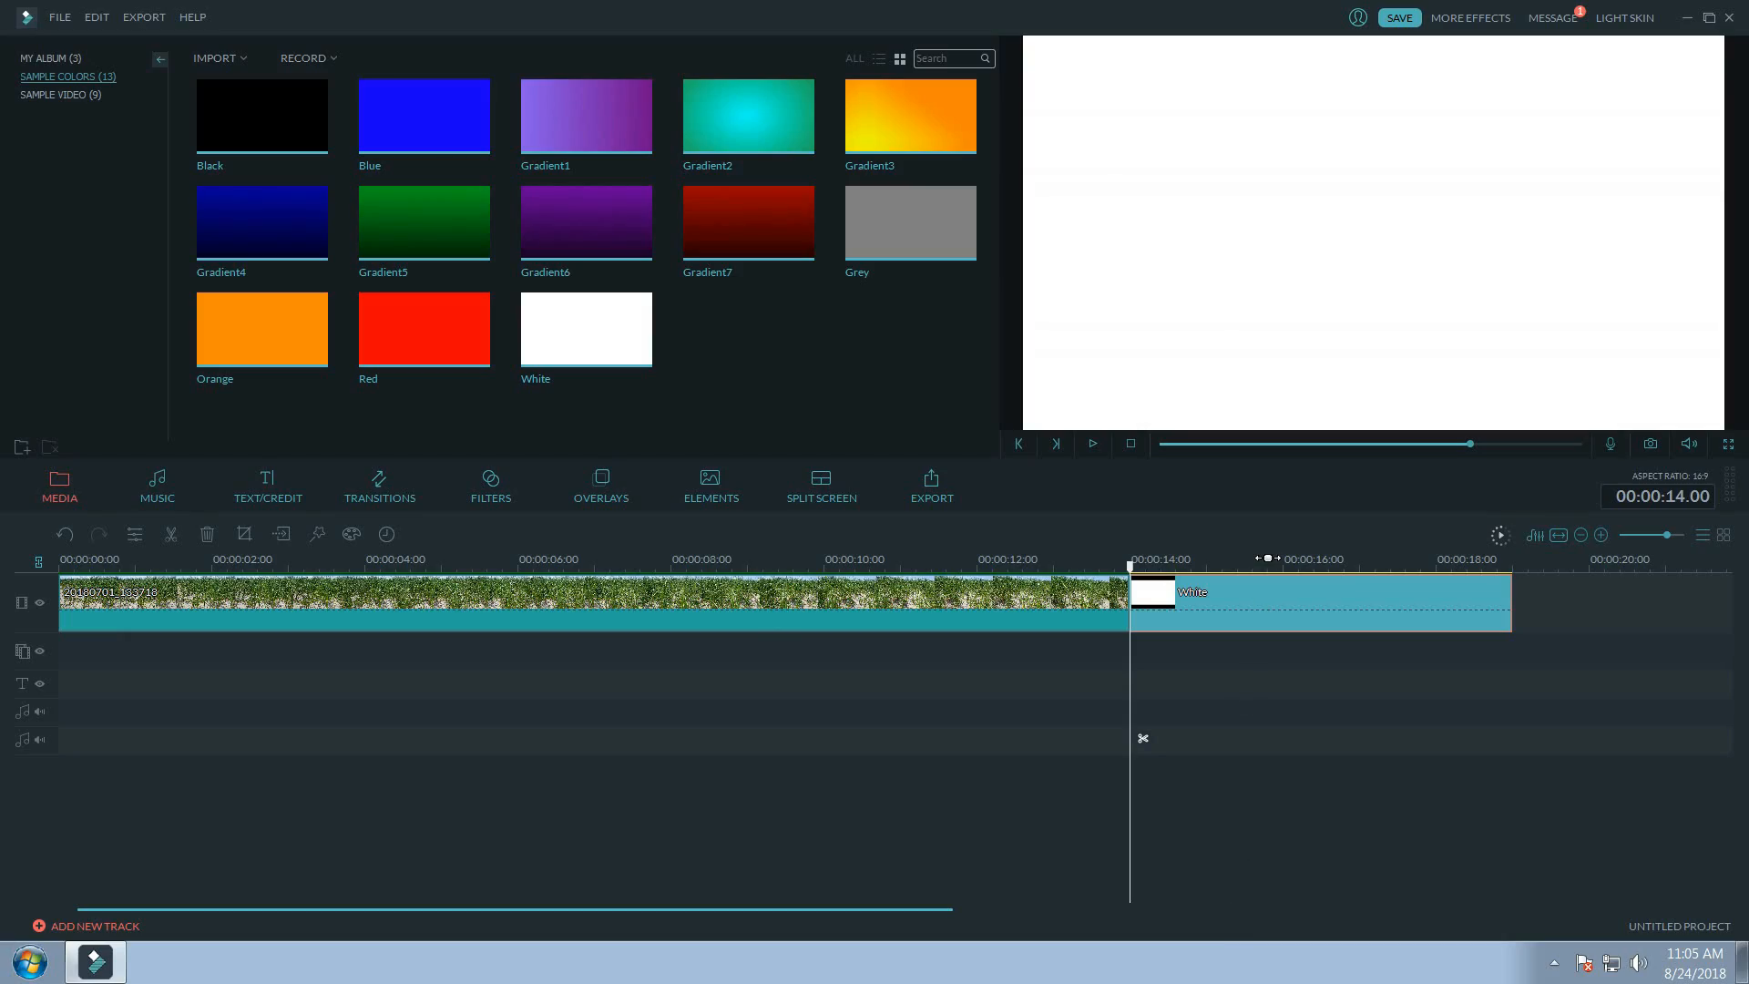
{"action": "left_click", "coordinate": [1278, 558]}
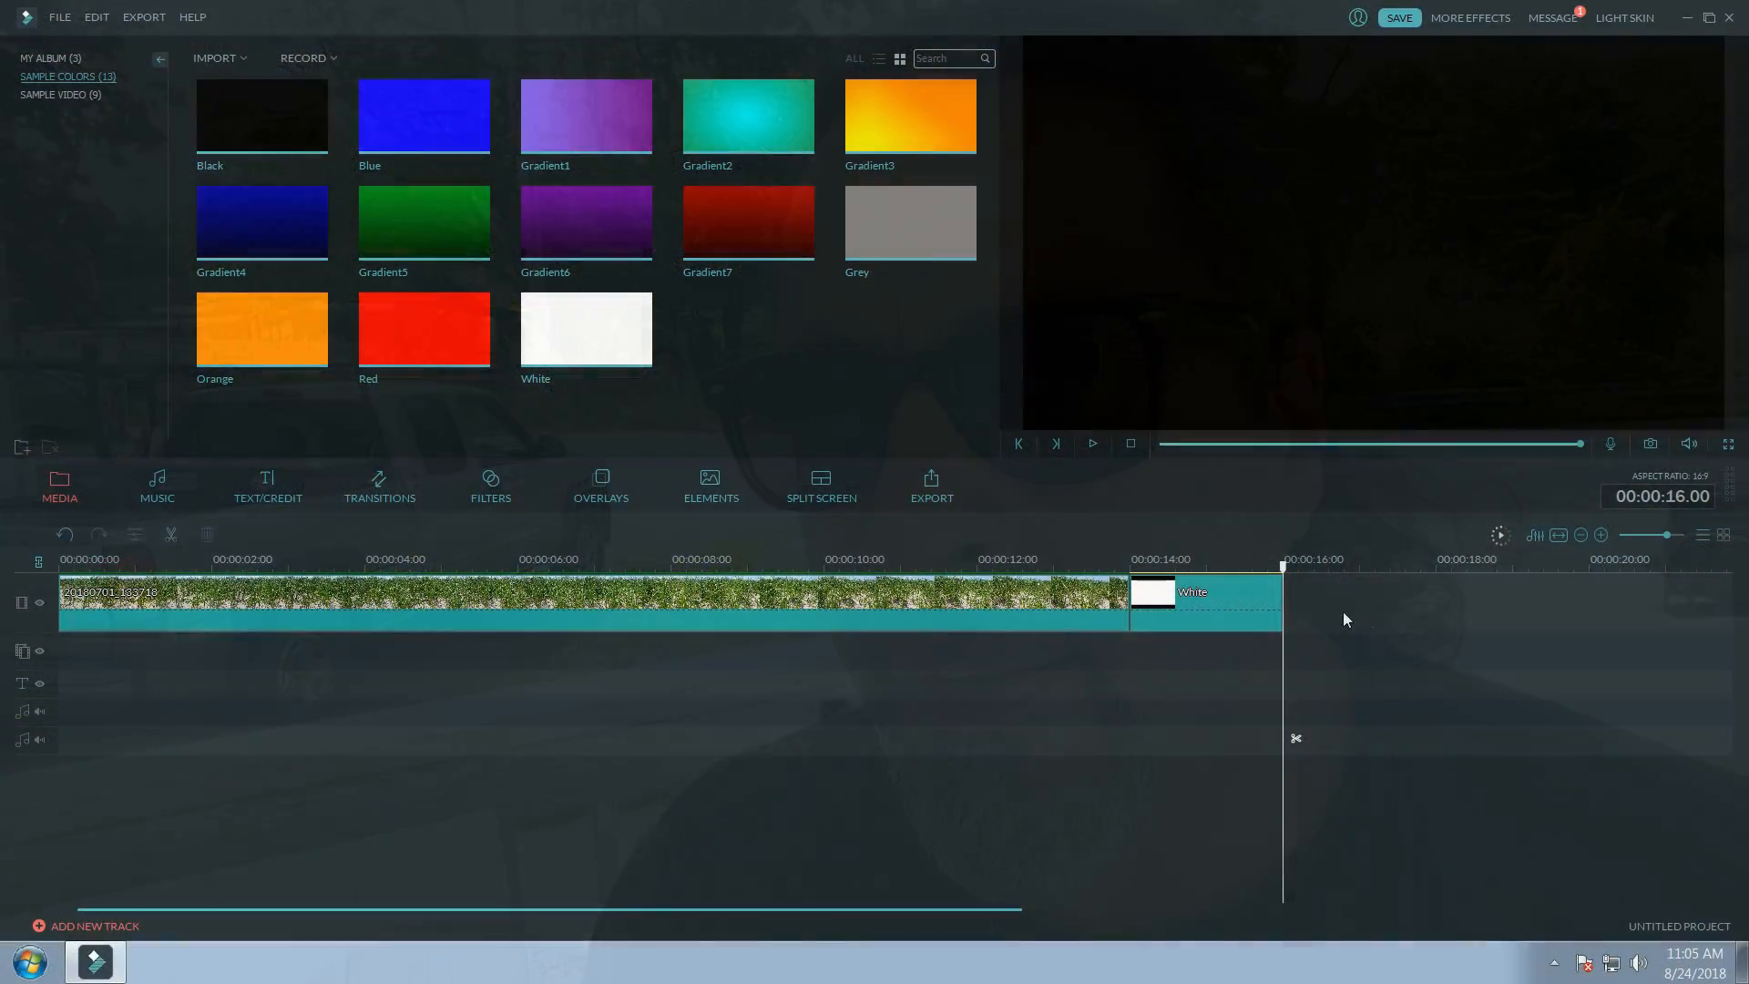
Copy the White clip and paste the copy at the start of the timeline, before the beach grass clip.
{"action": "right_click", "coordinate": [1203, 609]}
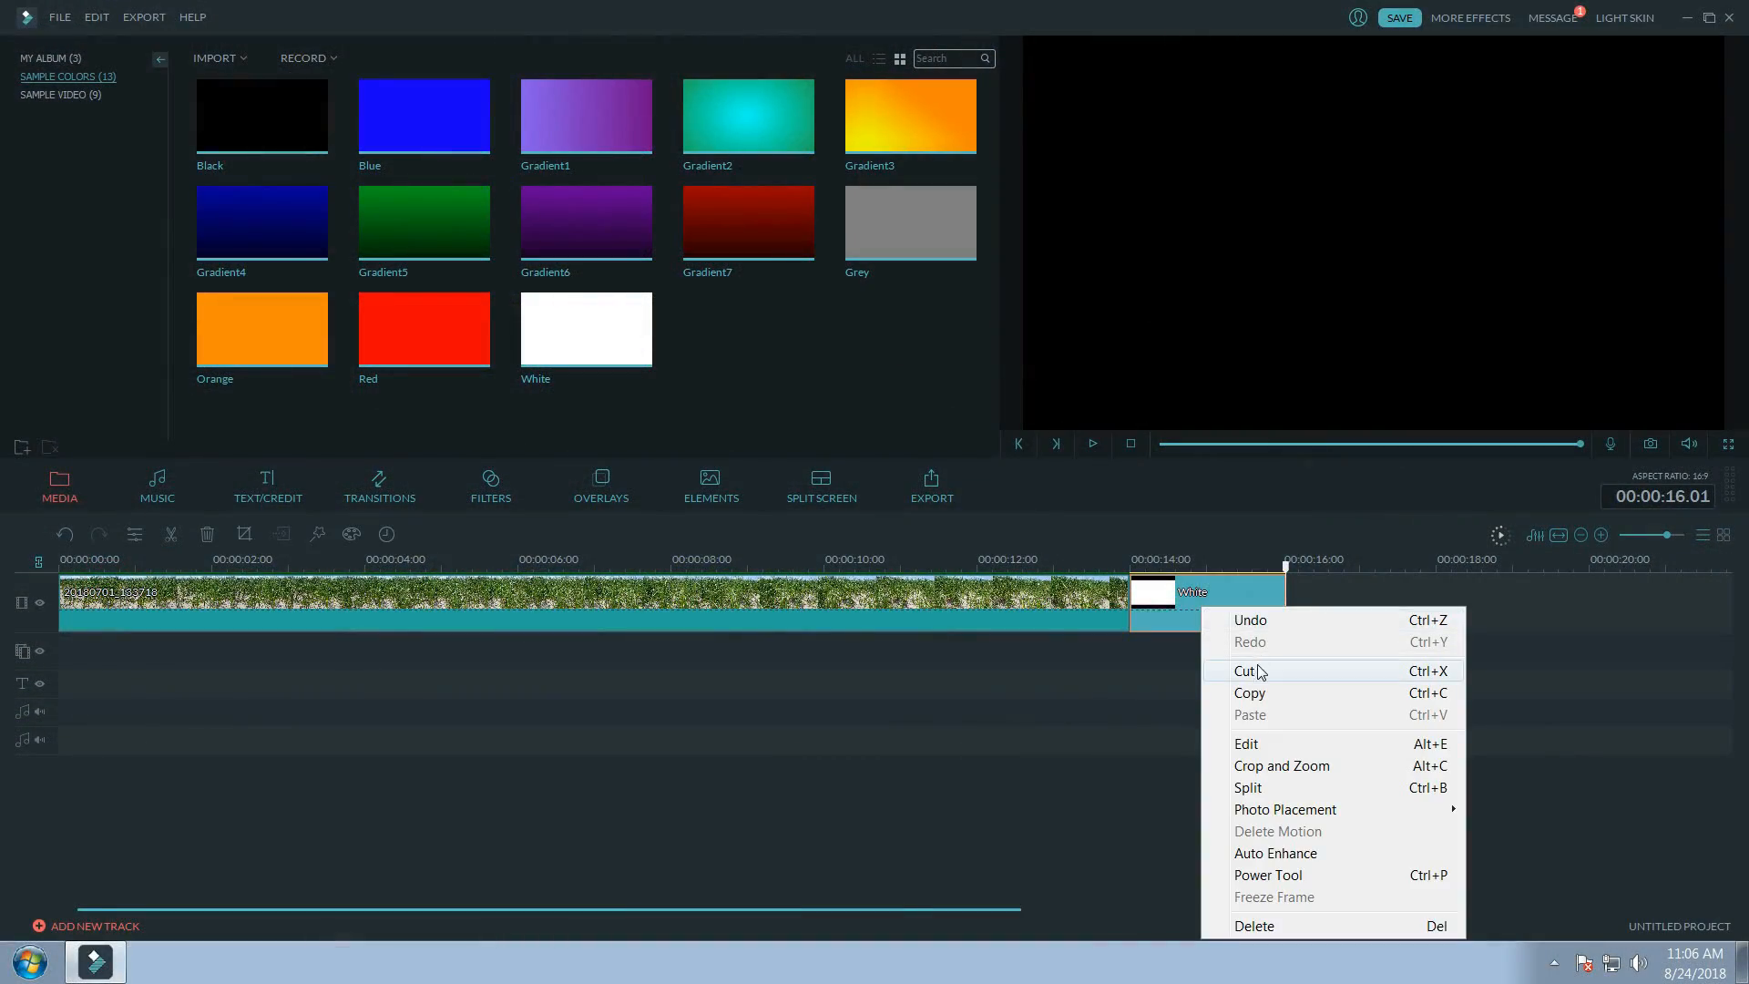
{"action": "left_click", "coordinate": [1249, 694]}
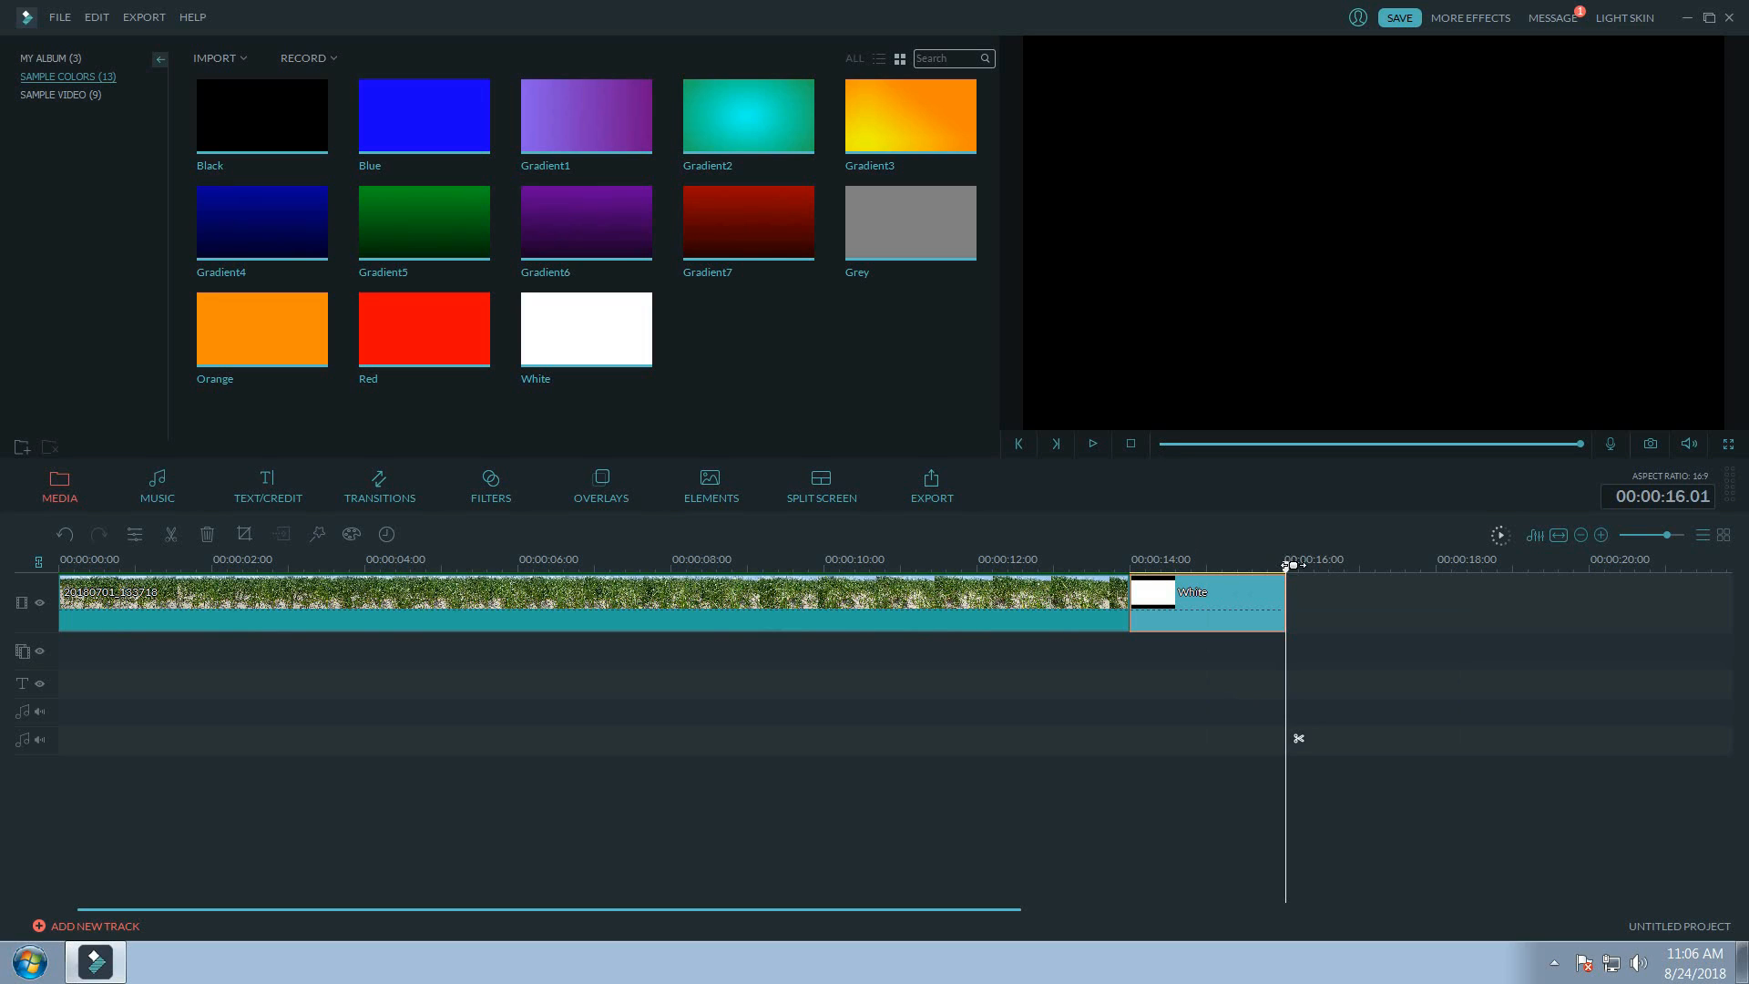
{"action": "left_click_drag", "start_coordinate": [1291, 564], "coordinate": [7, 618]}
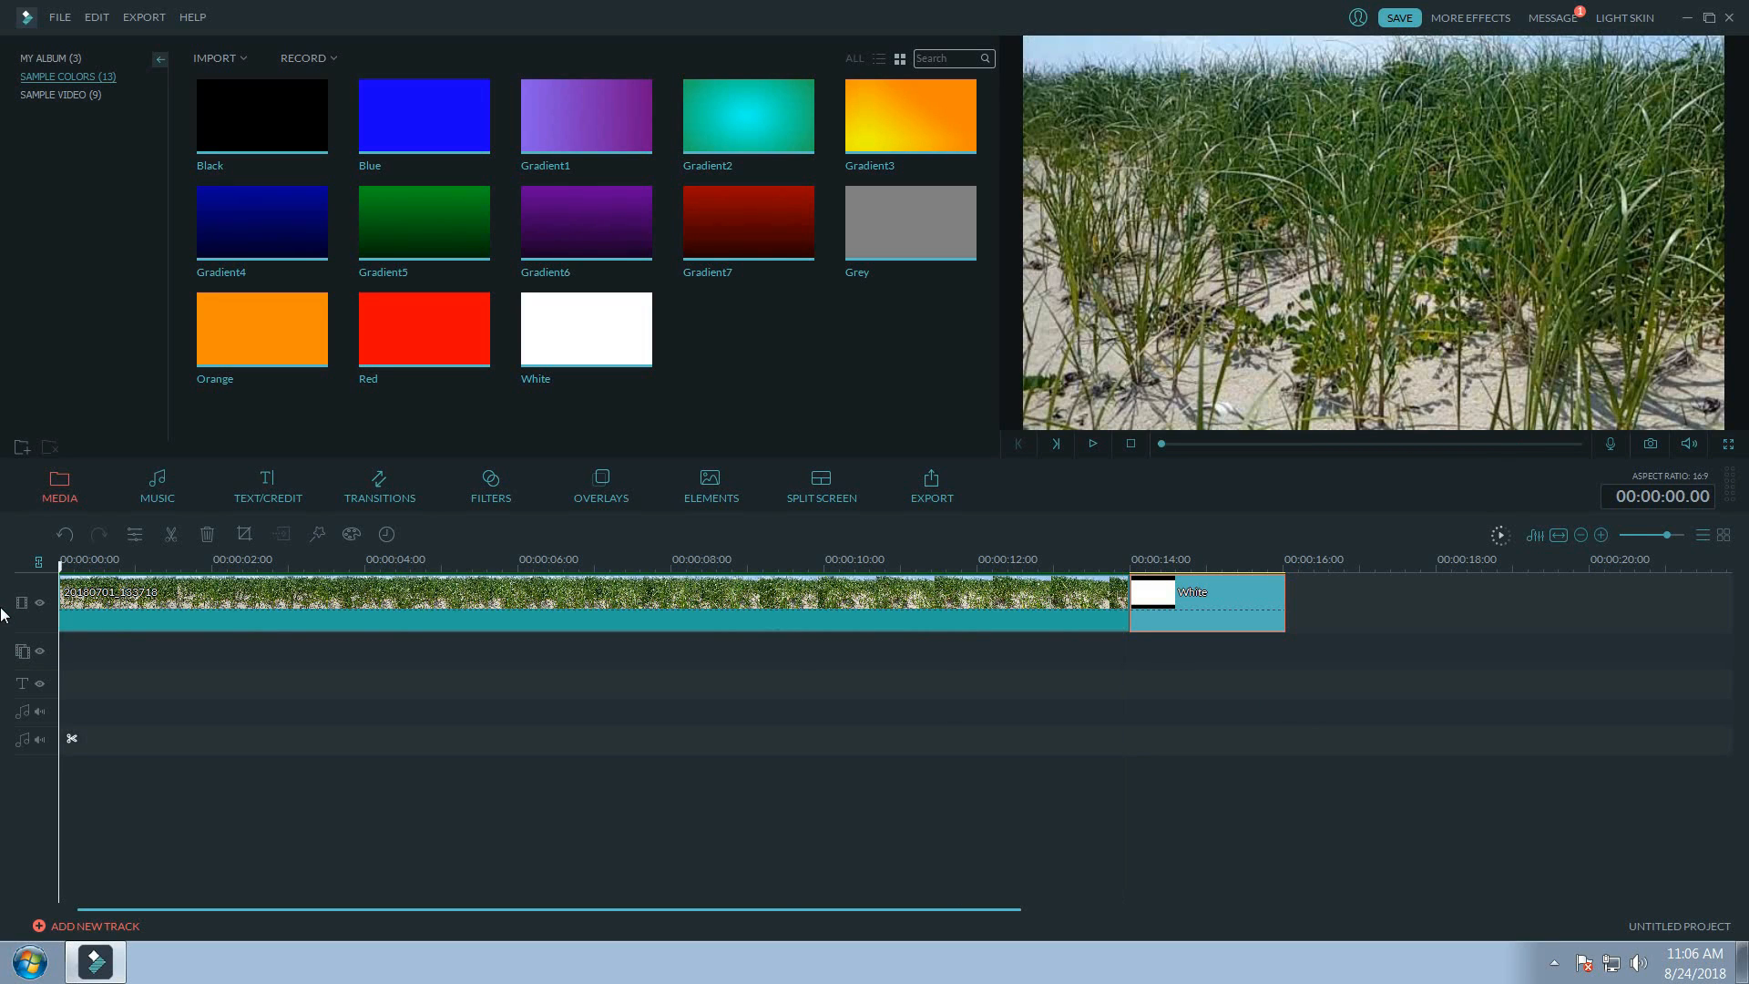
{"action": "right_click", "coordinate": [70, 652]}
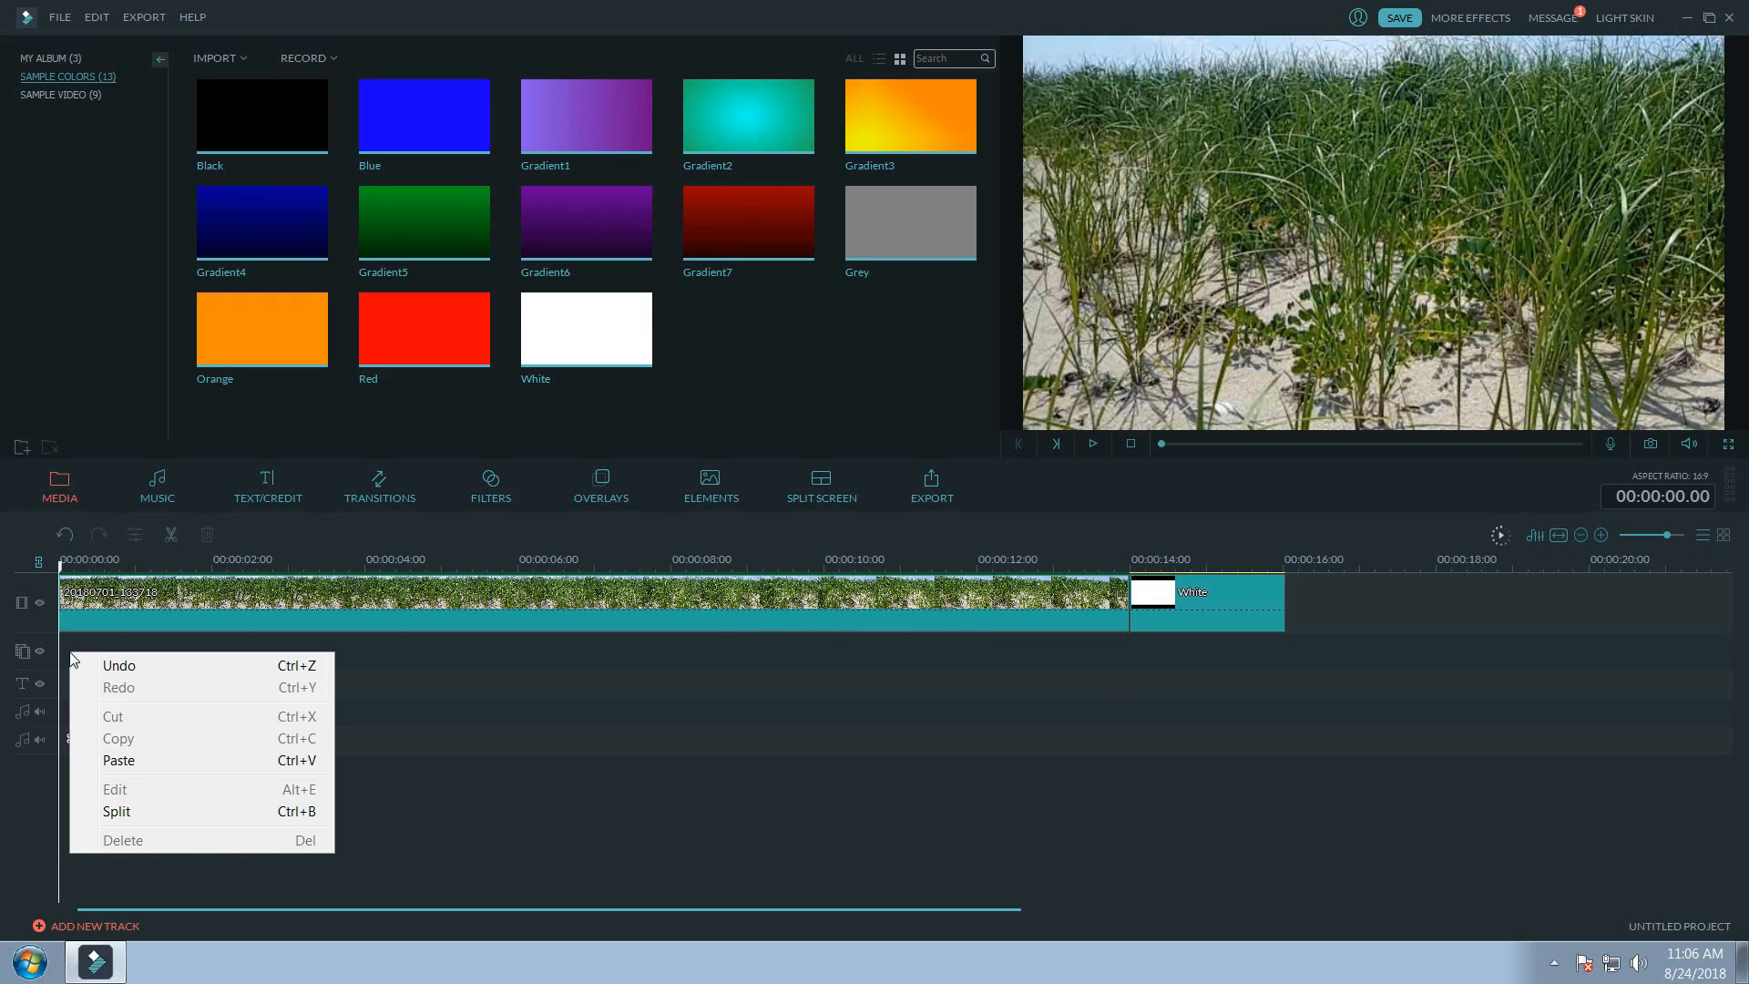
{"action": "left_click", "coordinate": [116, 761]}
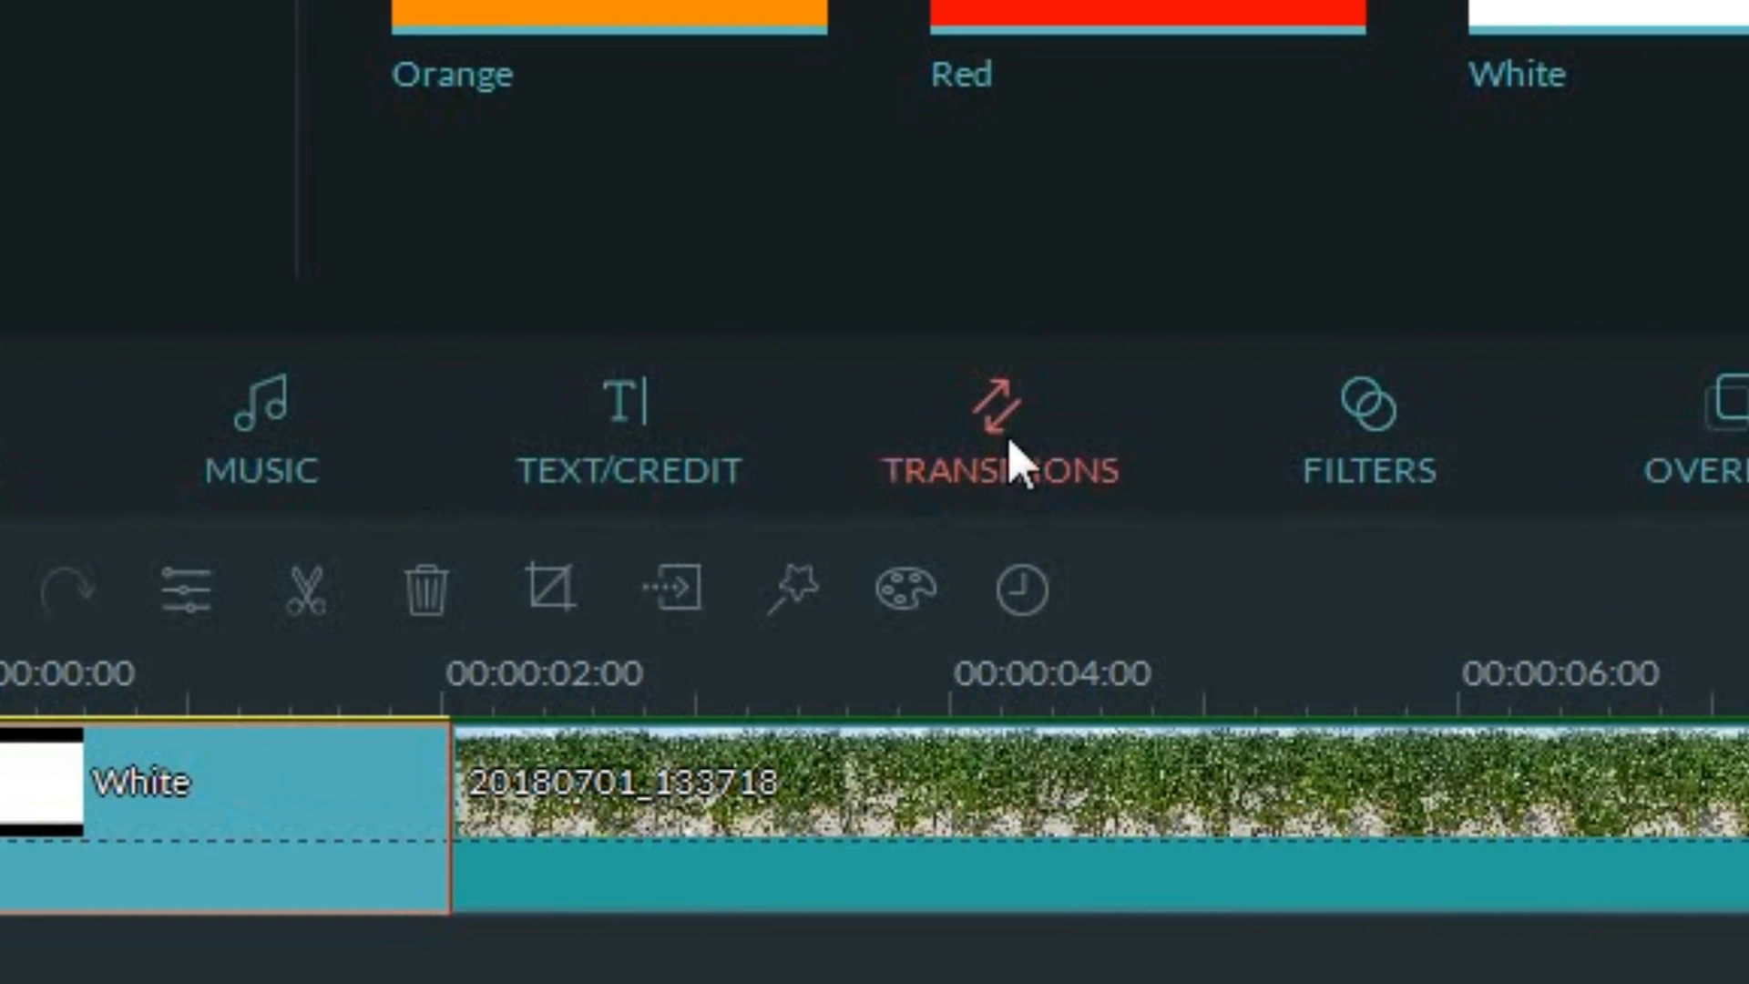
Add a Dissolve transition between the opening White clip and the beach grass clip and lengthen it to about 4 seconds.
{"action": "left_click", "coordinate": [1143, 464]}
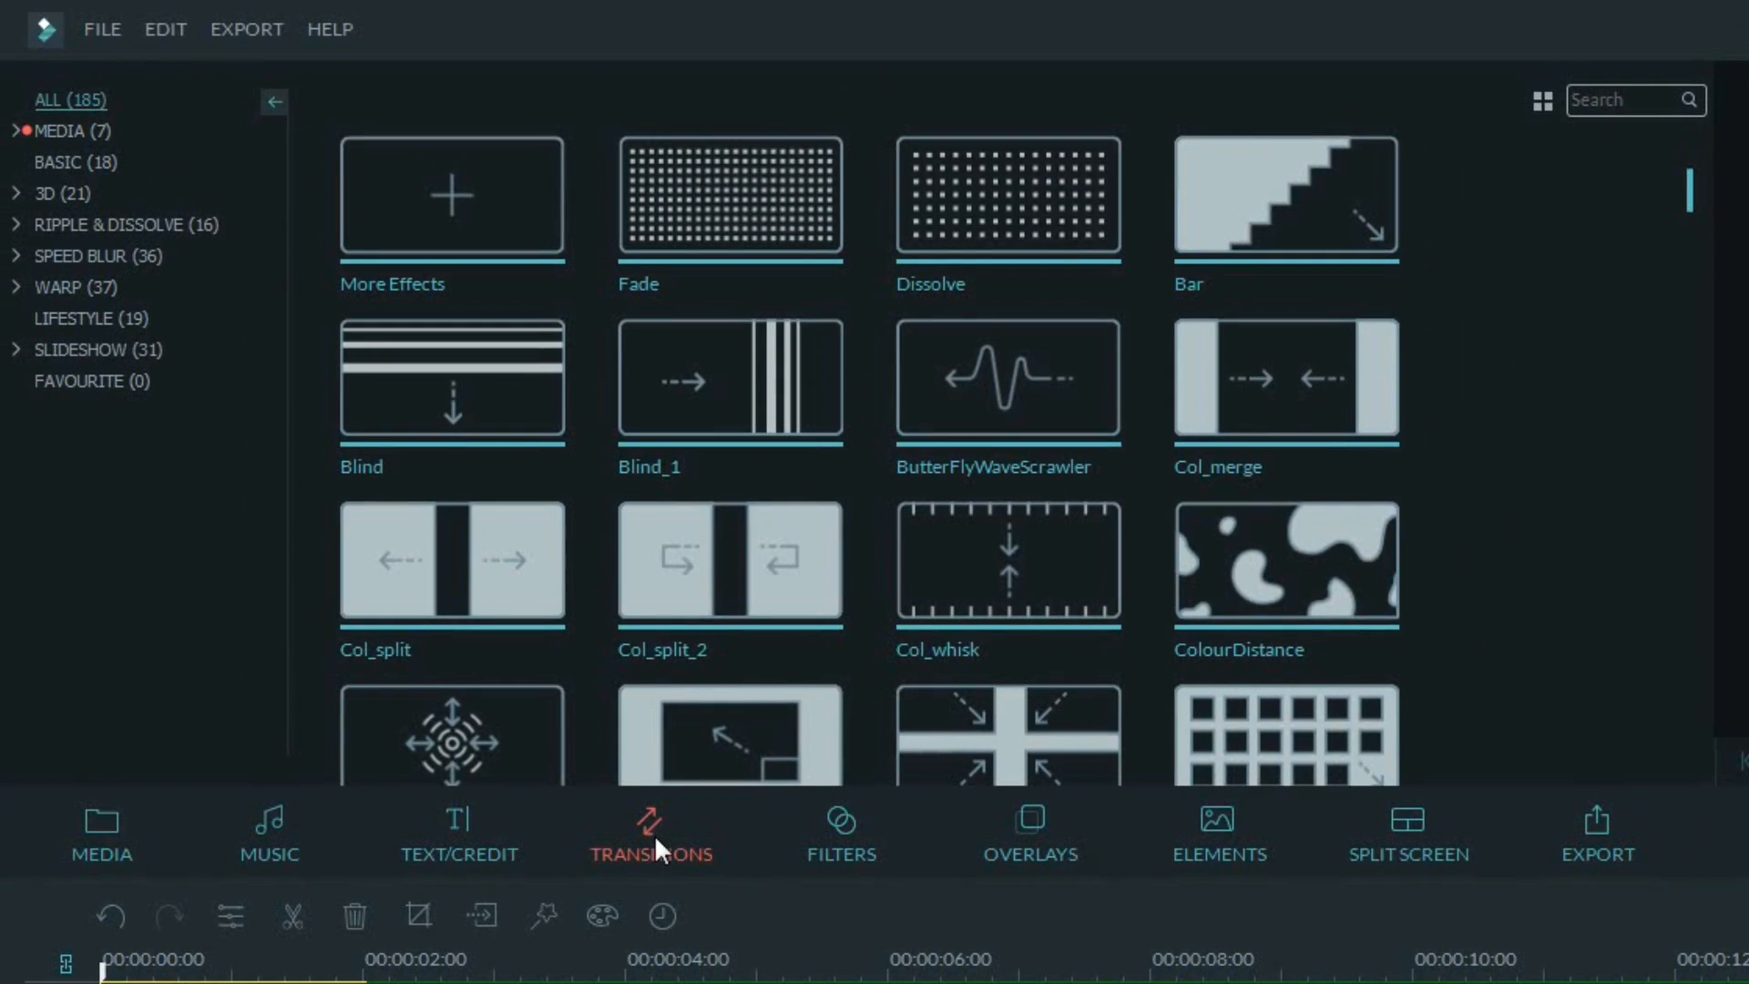
{"action": "mouse_move", "coordinate": [1688, 180]}
{"action": "left_mouse_down"}
{"action": "mouse_move", "coordinate": [1699, 728]}
{"action": "mouse_move", "coordinate": [1742, 151]}
{"action": "left_mouse_up"}
{"action": "left_click_drag", "start_coordinate": [1029, 238], "coordinate": [474, 852]}
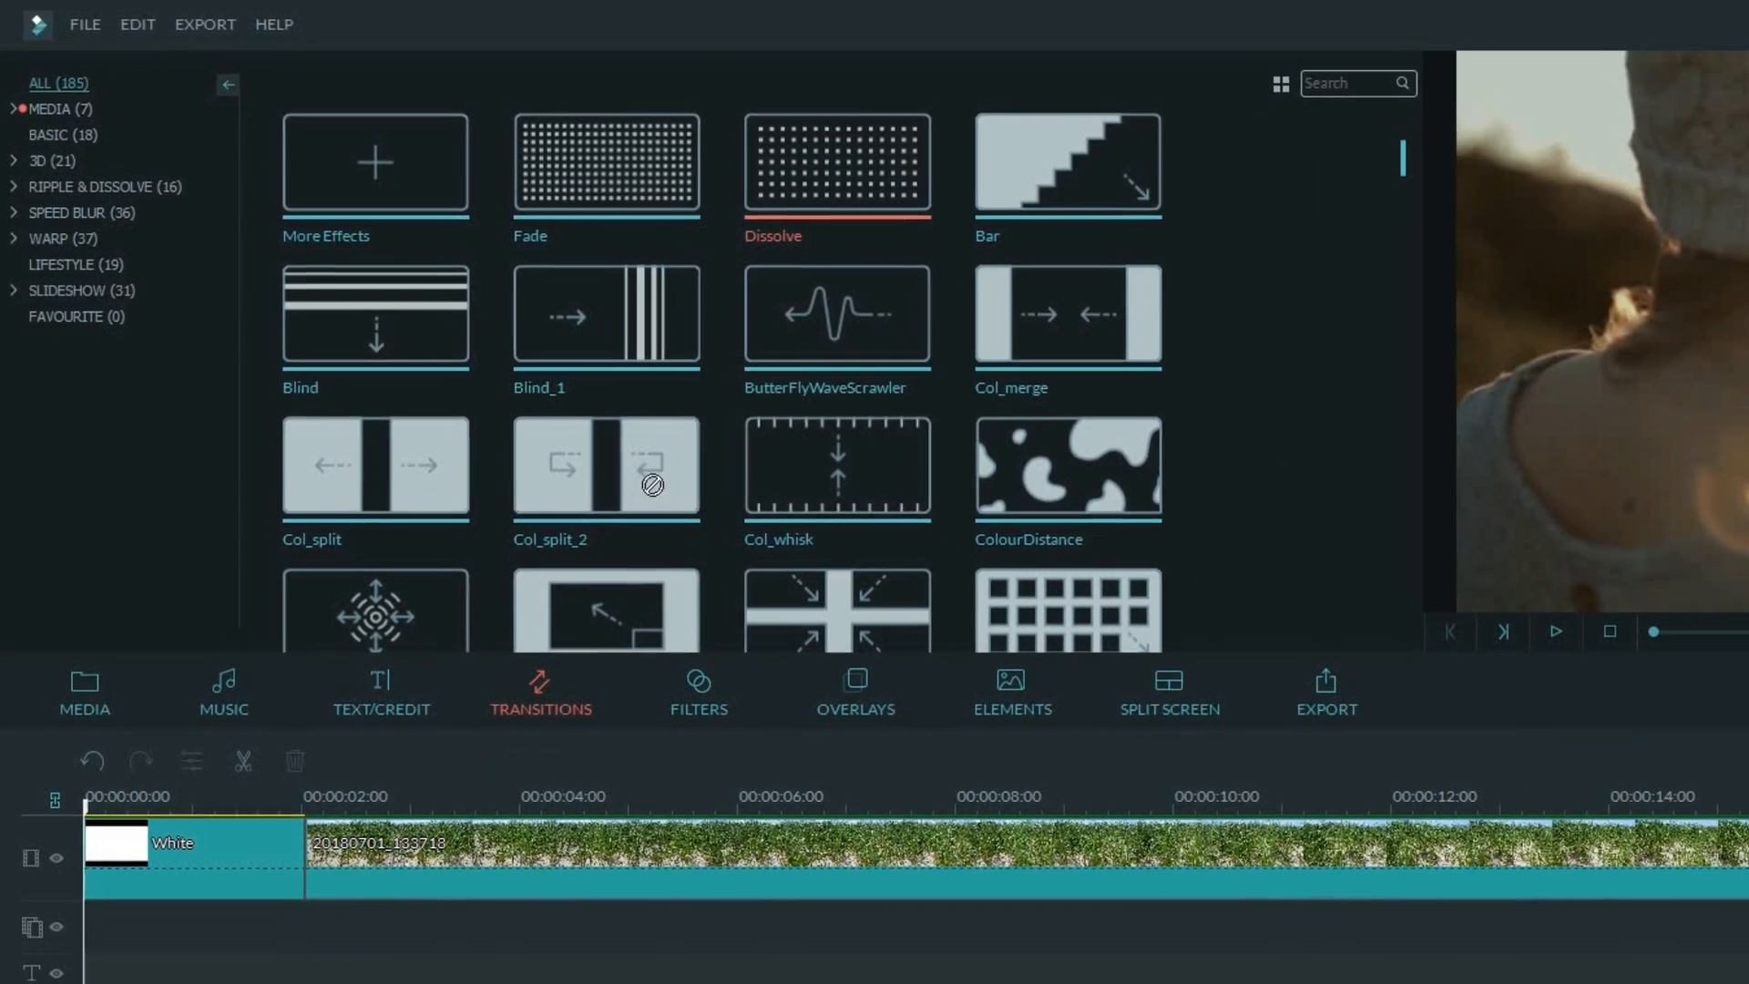
{"action": "left_click_drag", "start_coordinate": [333, 598], "coordinate": [261, 714]}
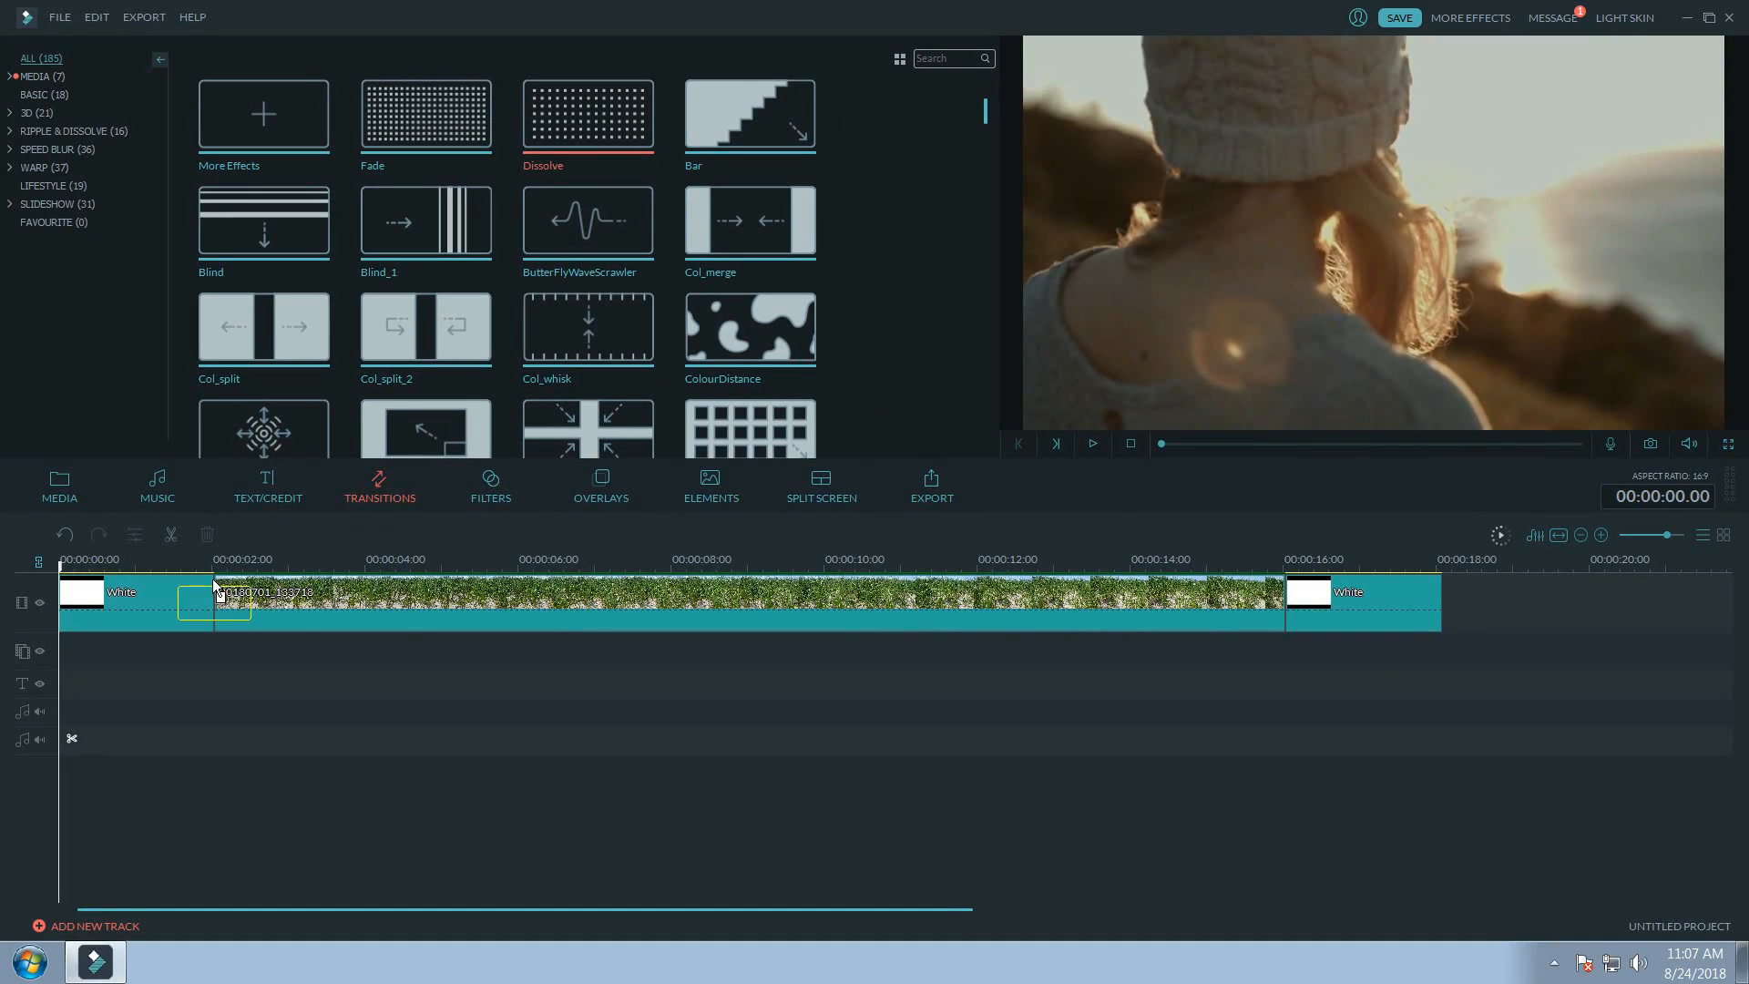
{"action": "left_click_drag", "start_coordinate": [216, 587], "coordinate": [216, 587]}
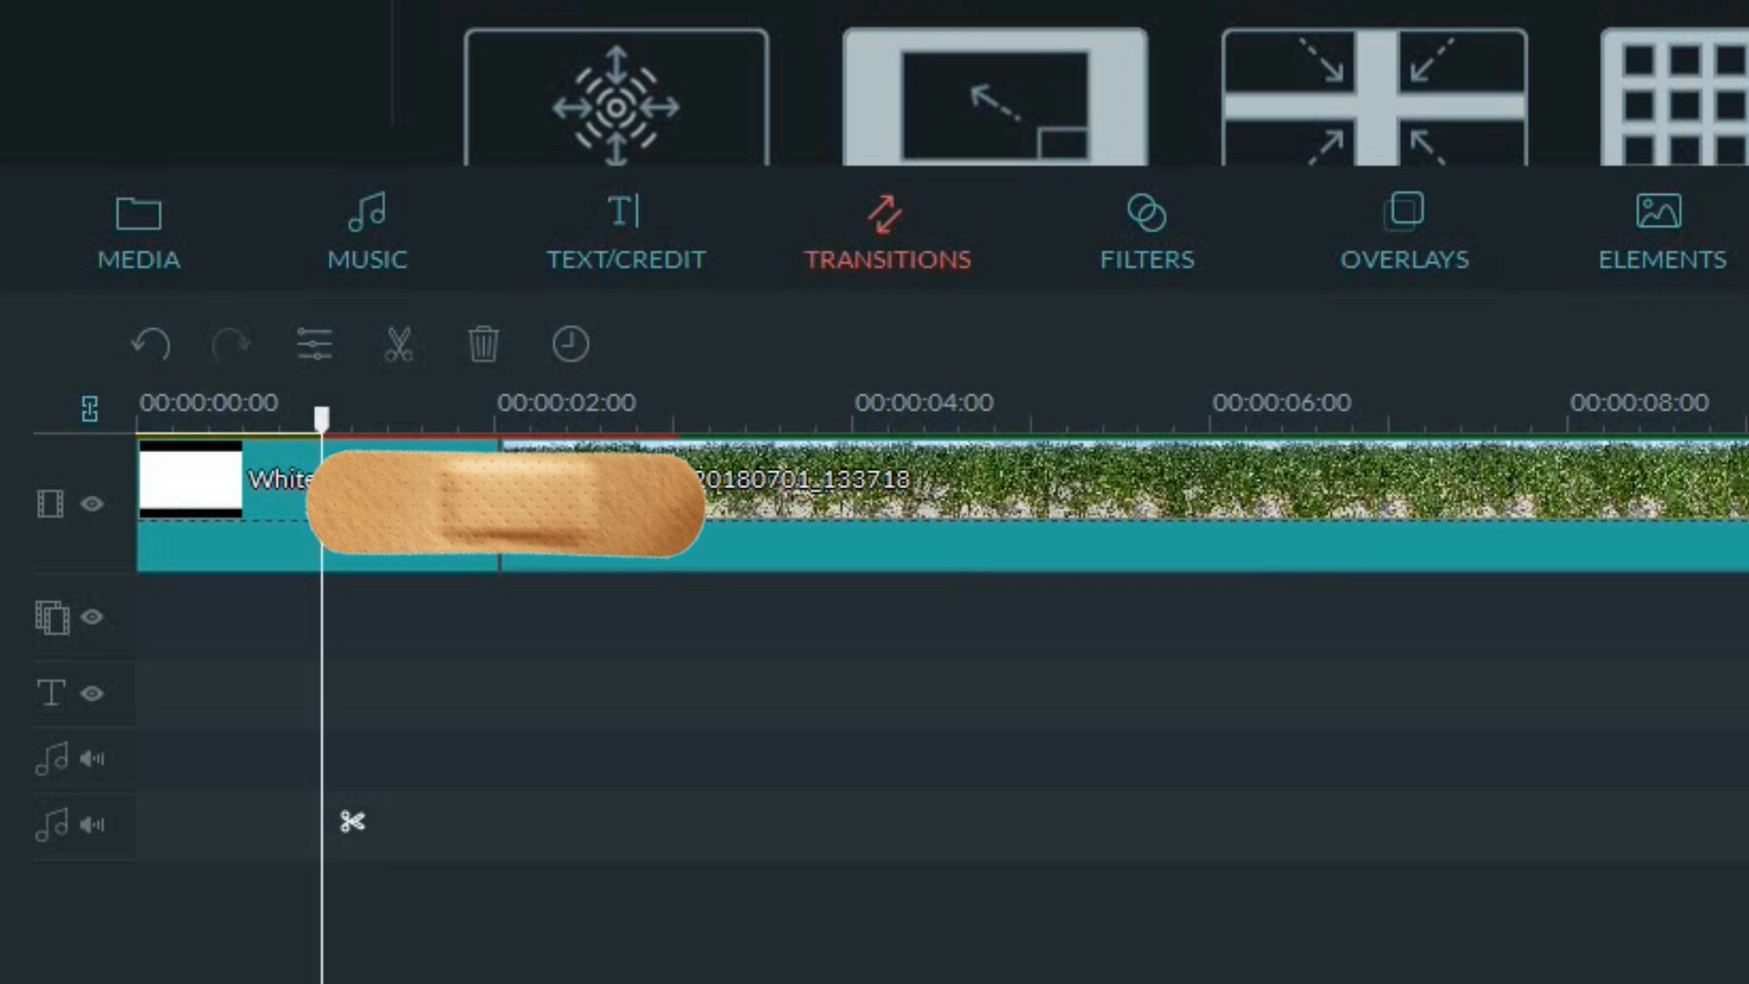
{"action": "left_click_drag", "start_coordinate": [671, 494], "coordinate": [609, 514]}
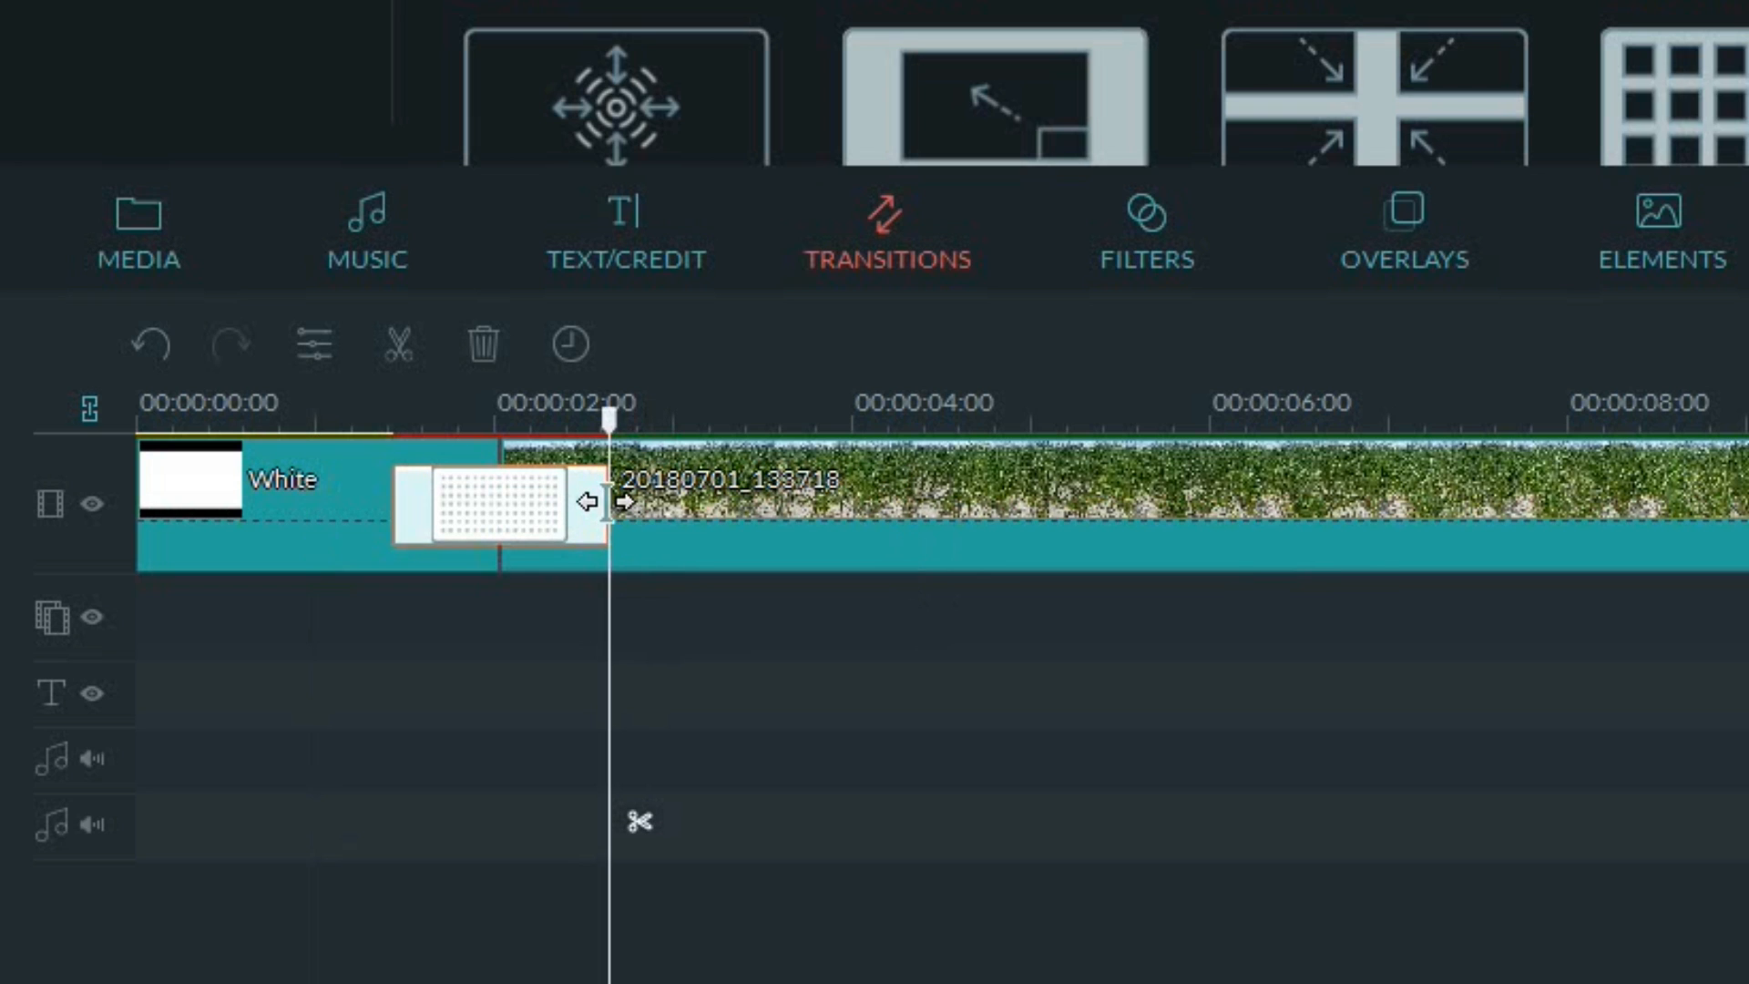
{"action": "left_click_drag", "start_coordinate": [610, 501], "coordinate": [866, 510]}
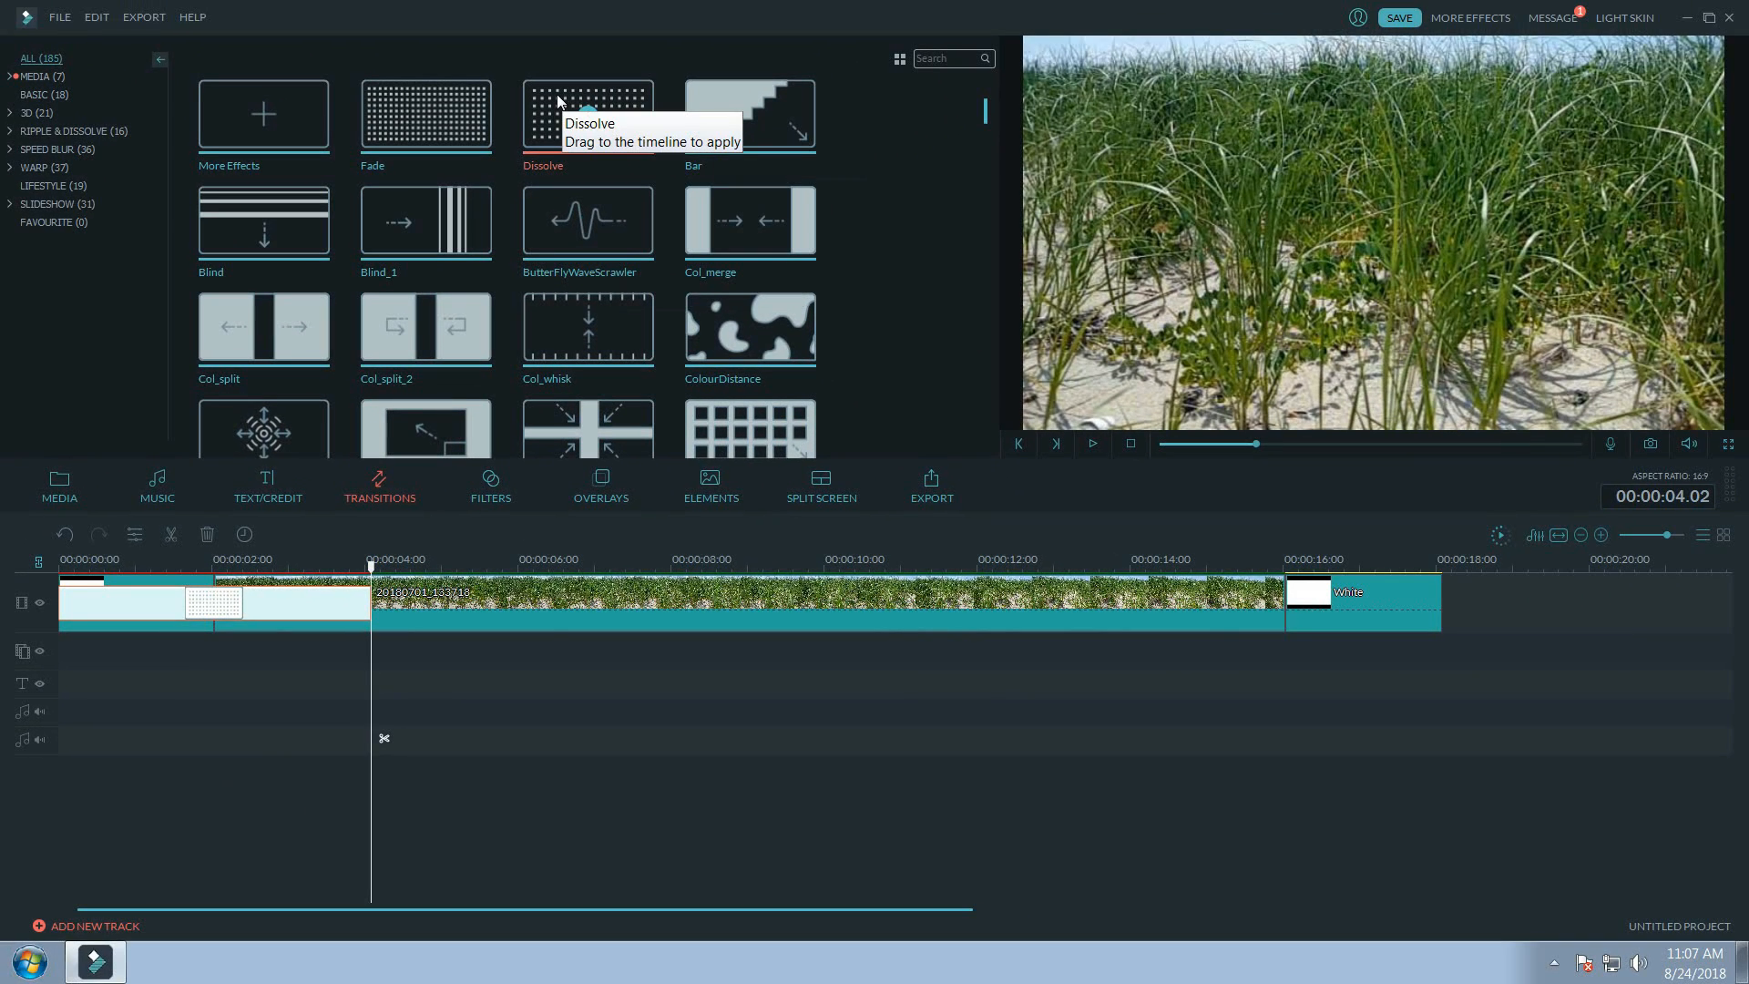
Add a Dissolve transition of about 4 seconds between the beach grass clip and the closing White clip, and render the timeline.
{"action": "left_click_drag", "start_coordinate": [559, 100], "coordinate": [1038, 383]}
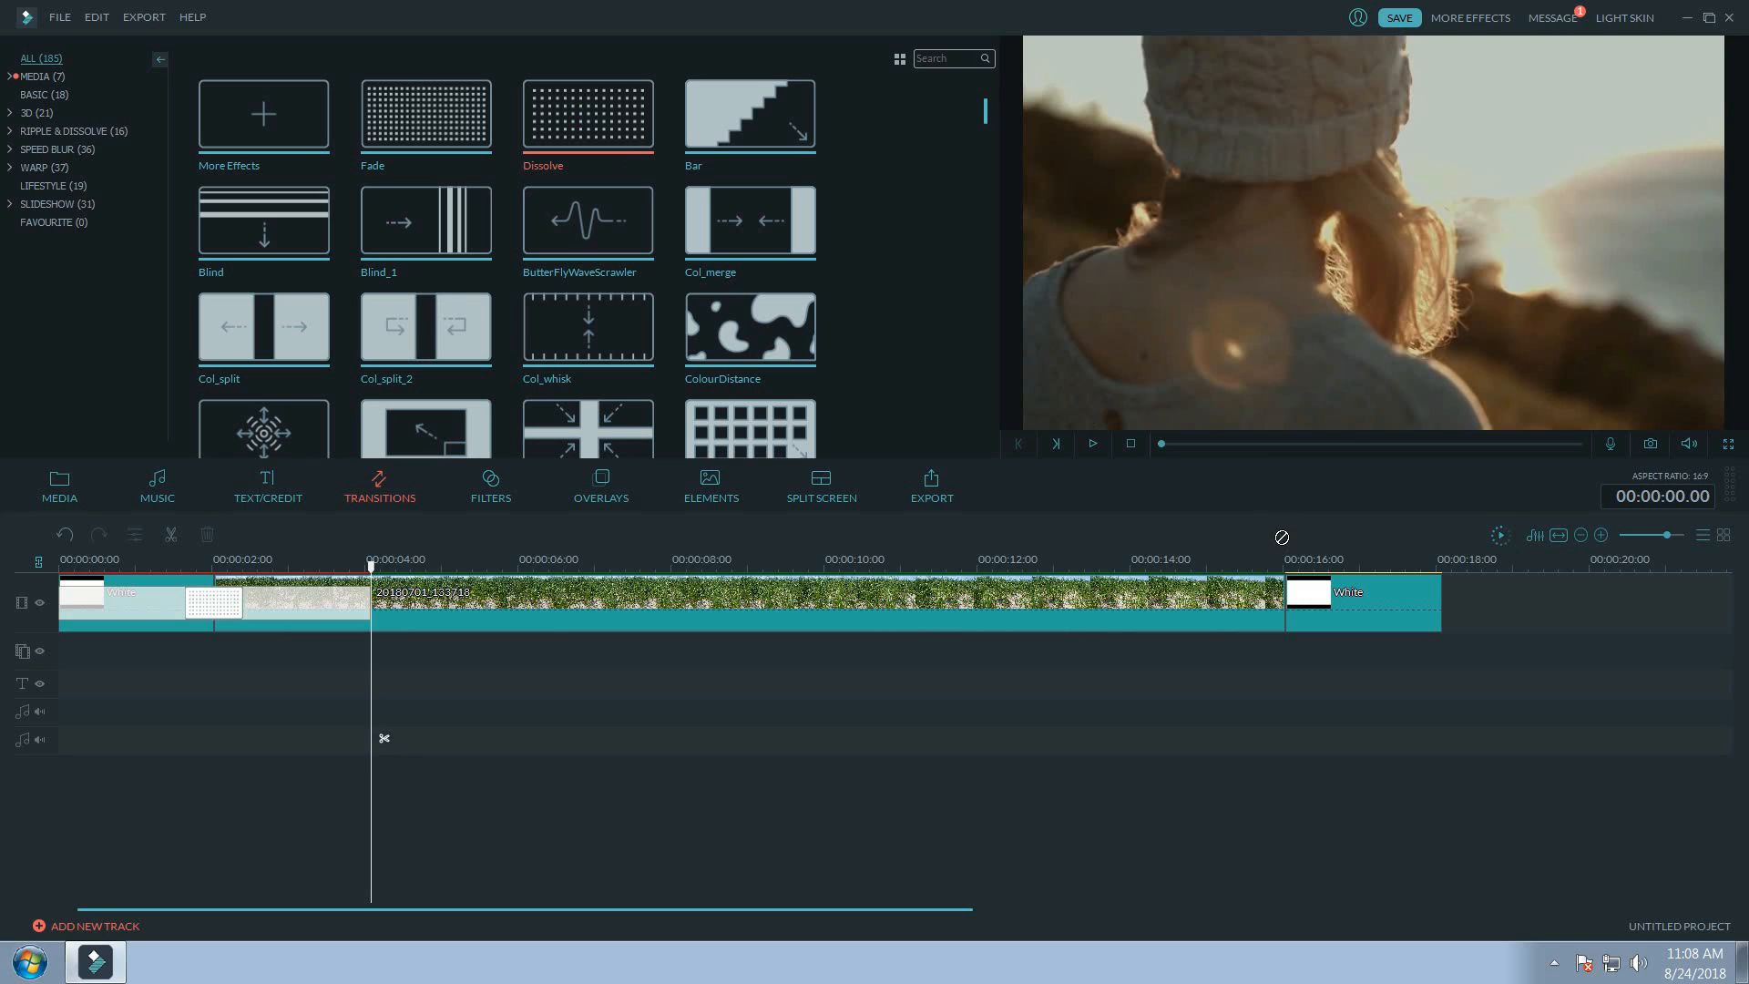
{"action": "left_click_drag", "start_coordinate": [1282, 536], "coordinate": [1130, 606]}
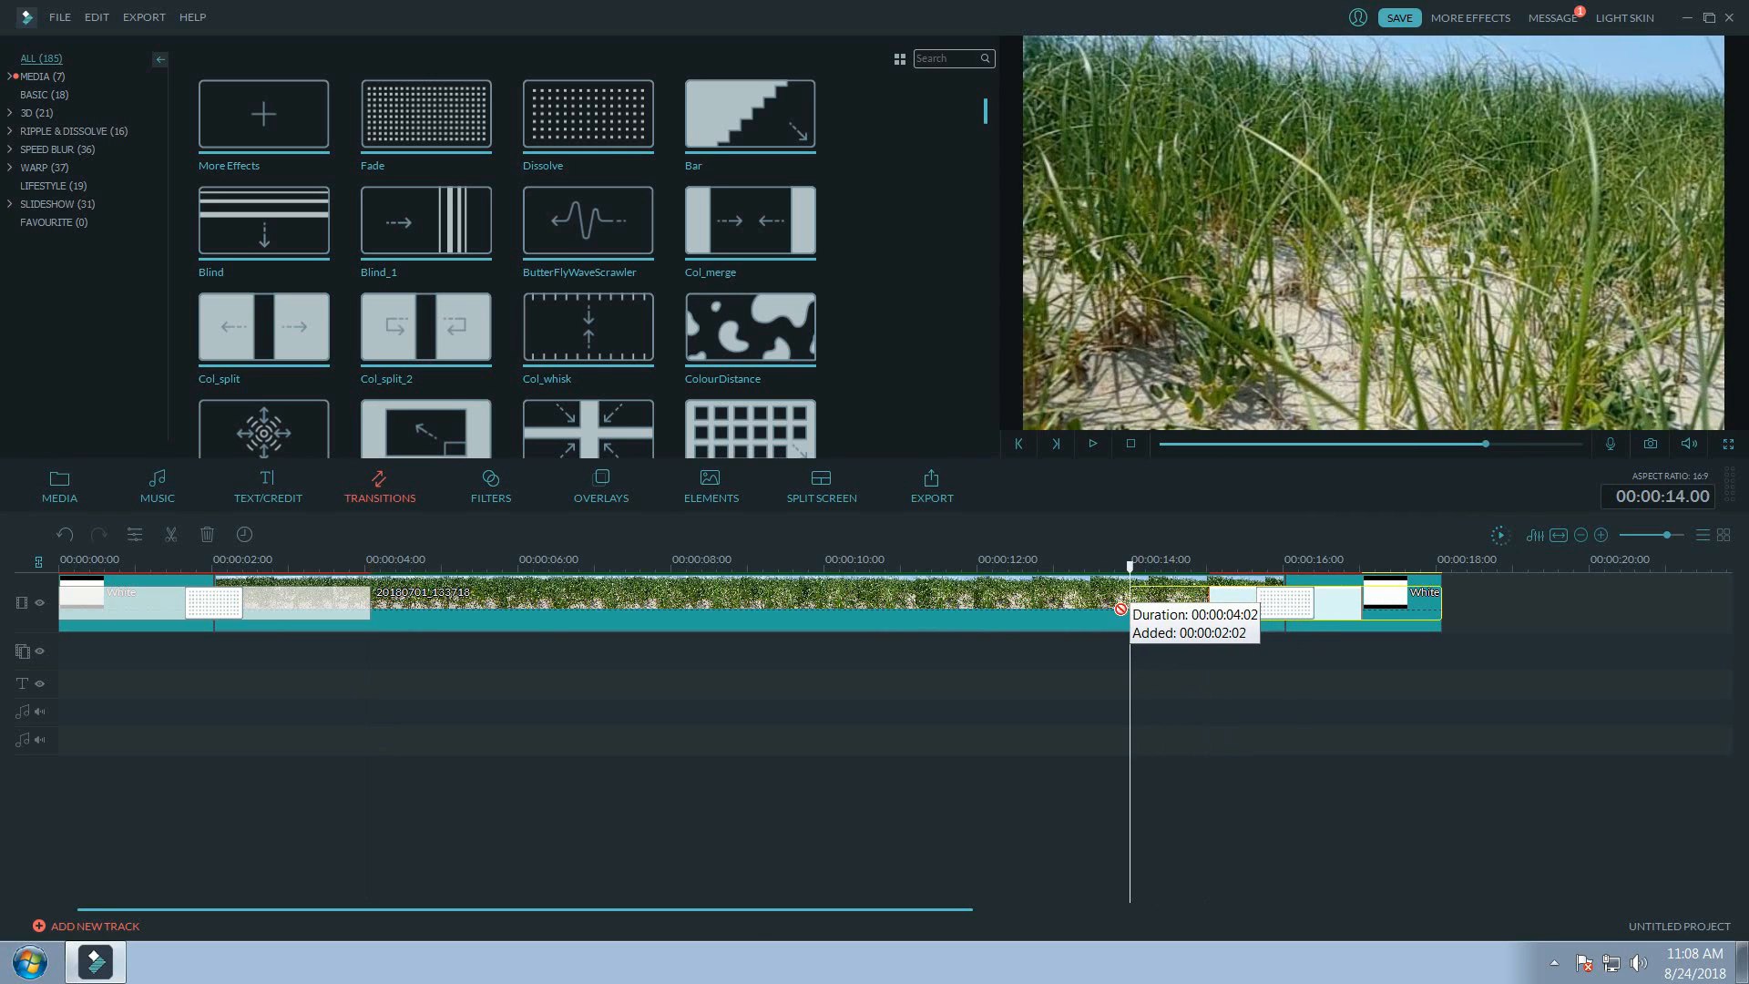
{"action": "left_click", "coordinate": [1500, 539]}
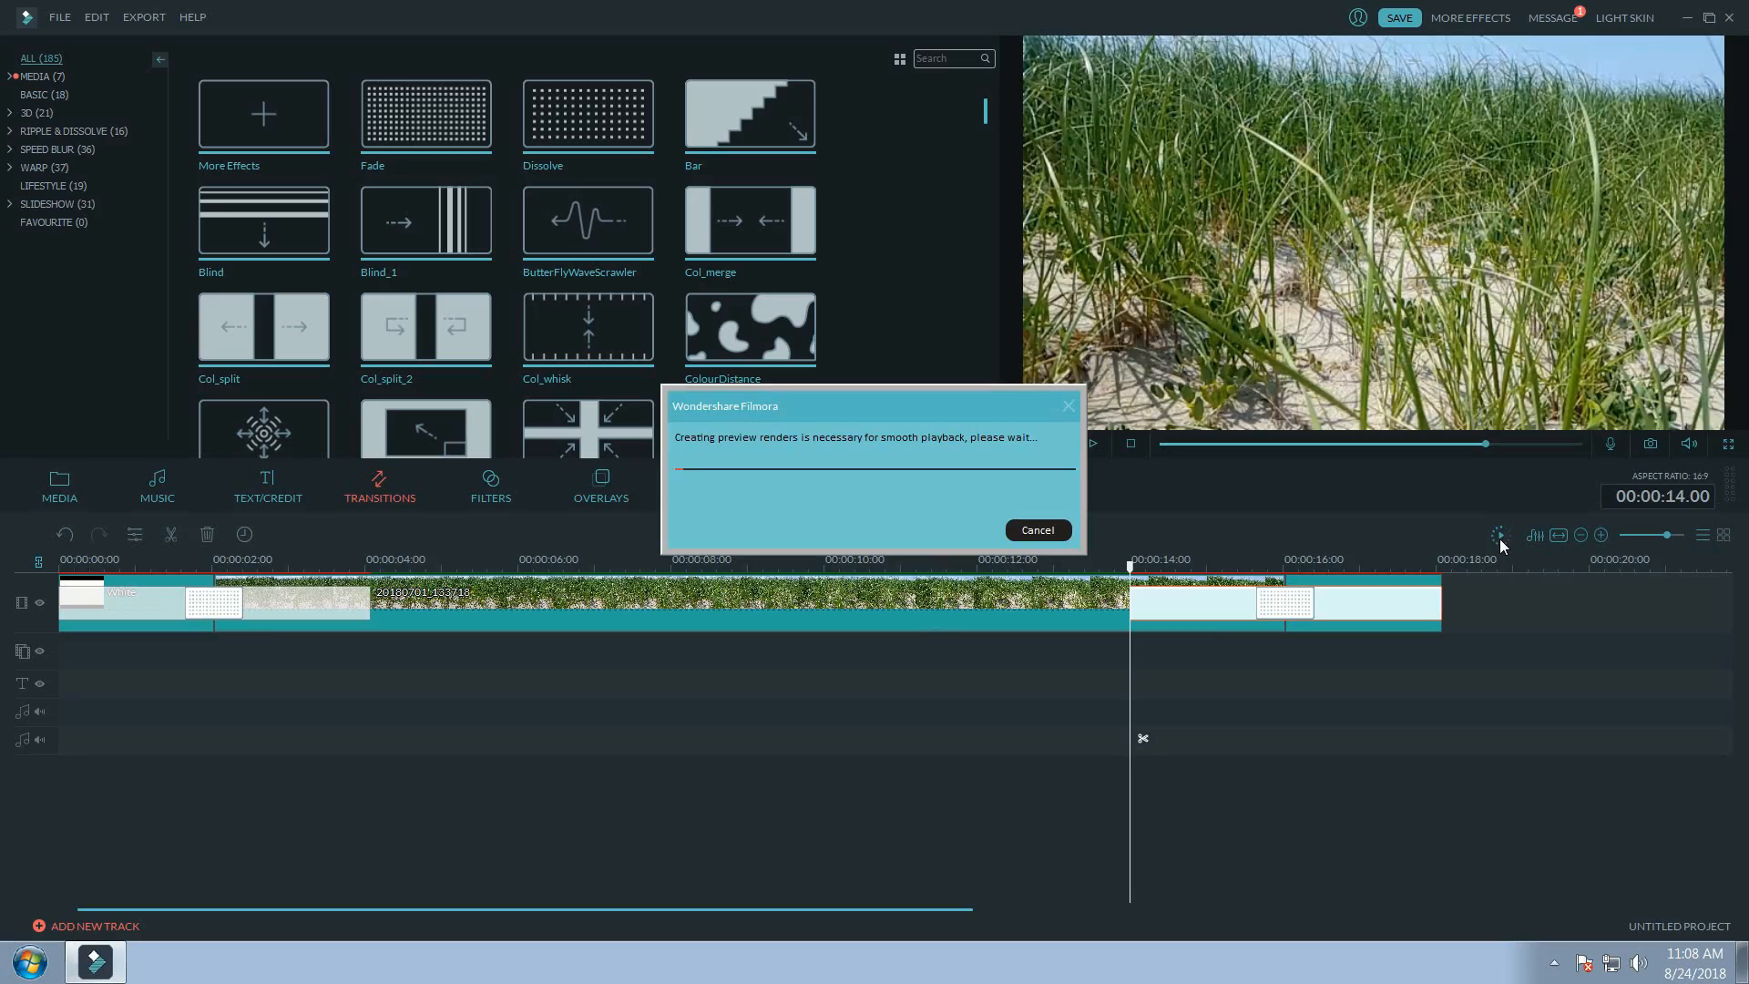